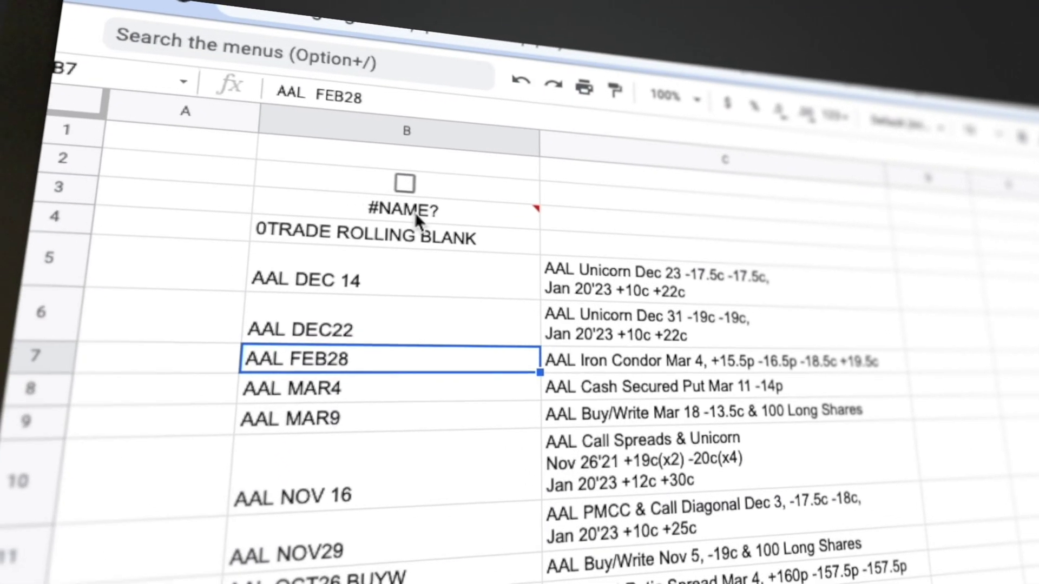
# On the 0PEN OPTIONS: A-Z sheet, inspect the #NAME? error cell and the sheetNameArray formula in B4
pyautogui.click(414, 212)
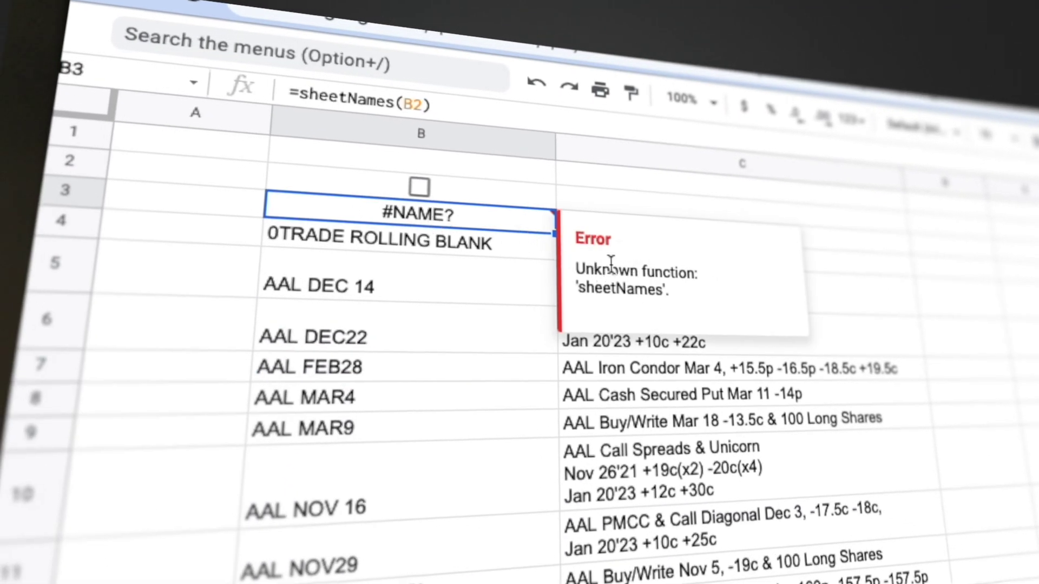
pyautogui.click(453, 245)
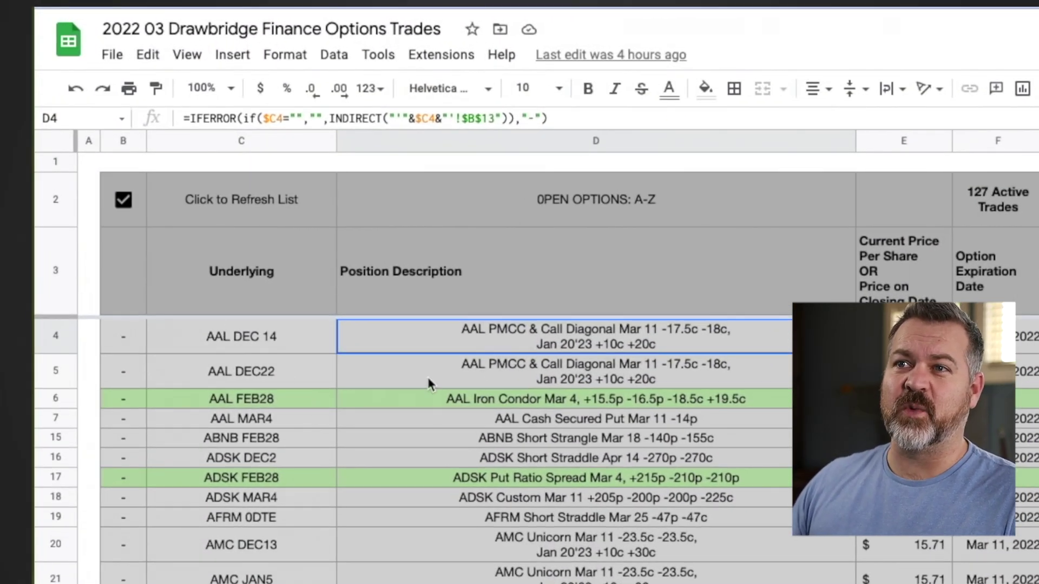
pyautogui.click(469, 374)
pyautogui.click(463, 337)
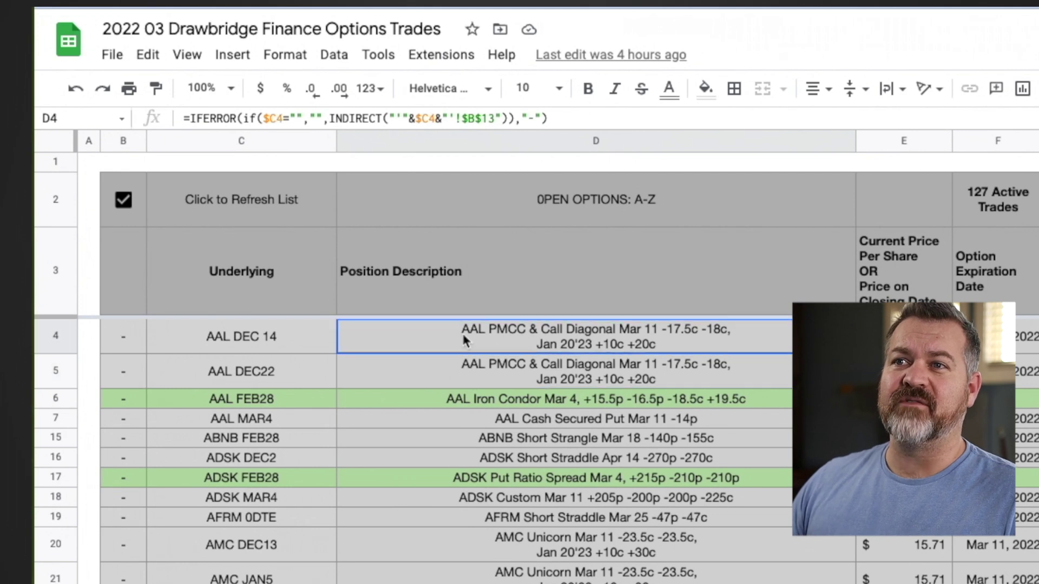
pyautogui.doubleClick(512, 329)
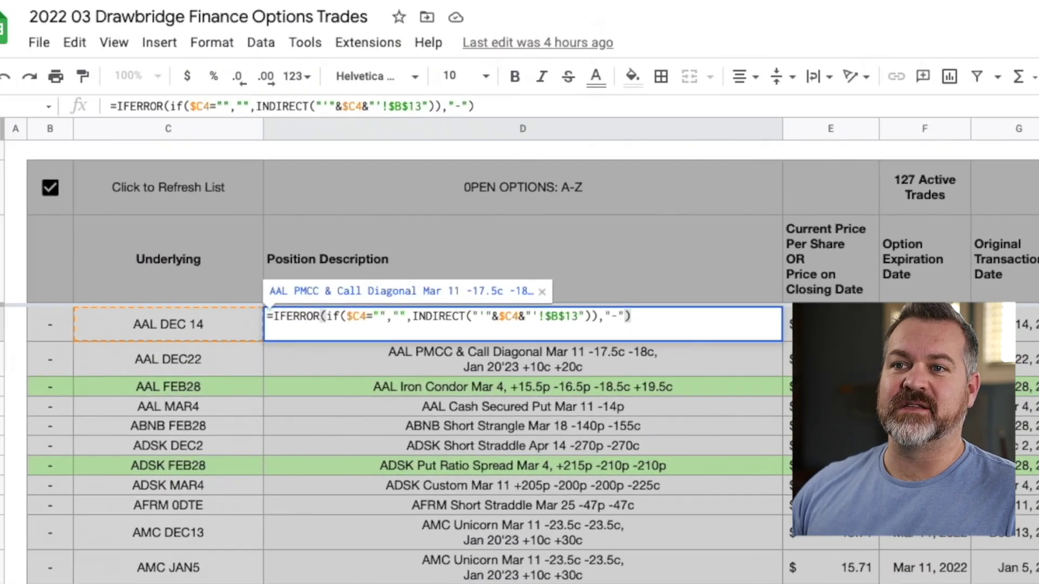
pyautogui.click(163, 452)
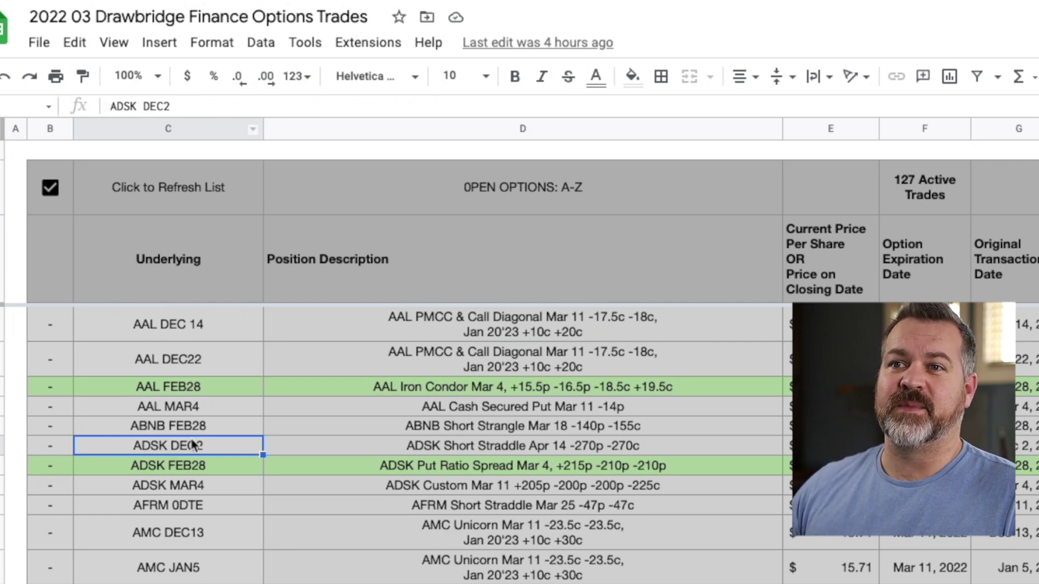
pyautogui.click(182, 339)
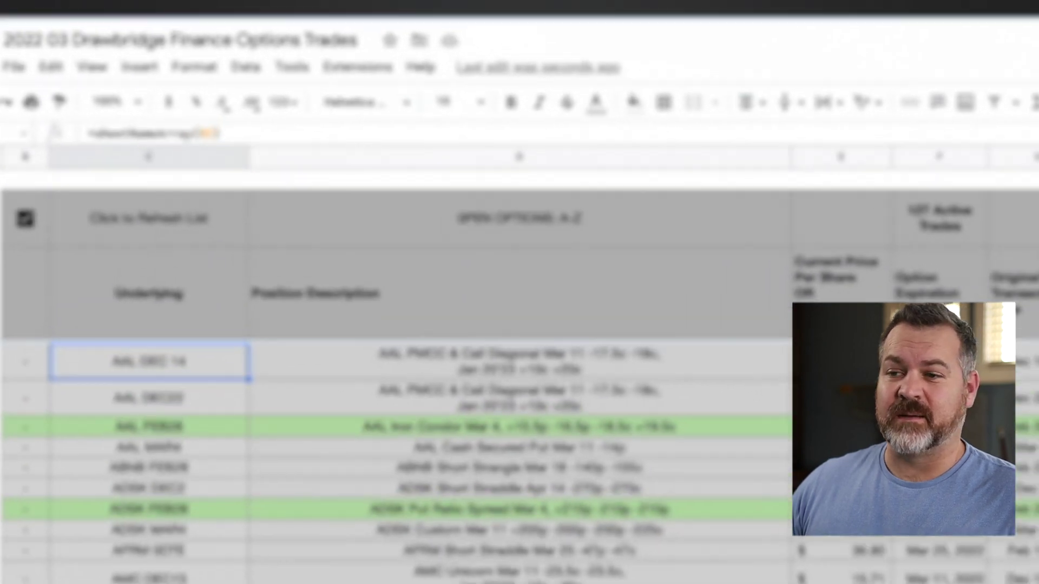
# Add a new blank sheet and enter =sheetNameArray(B2) in B4 to list every tab name
pyautogui.click(165, 26)
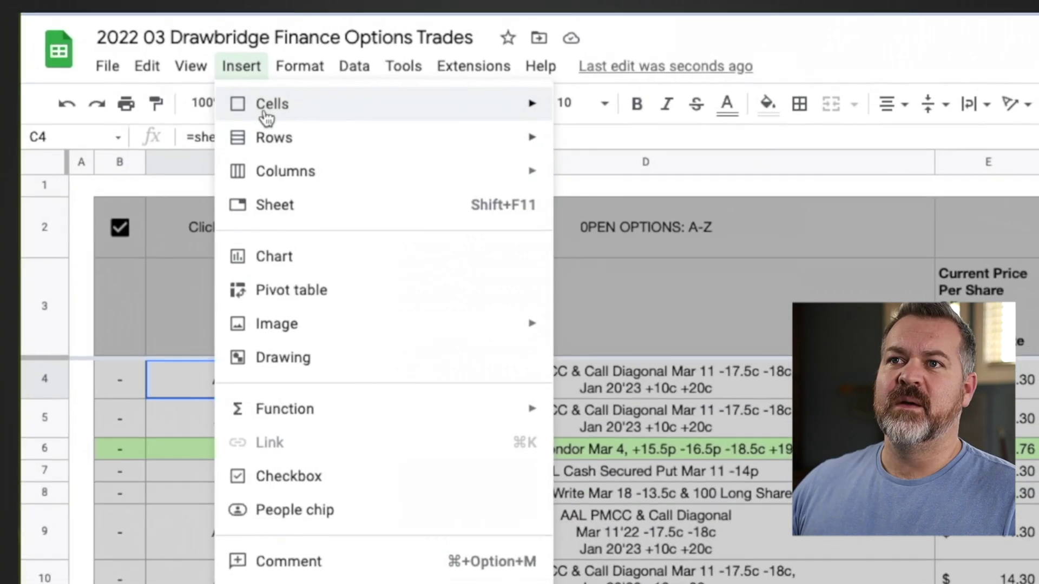
pyautogui.click(273, 212)
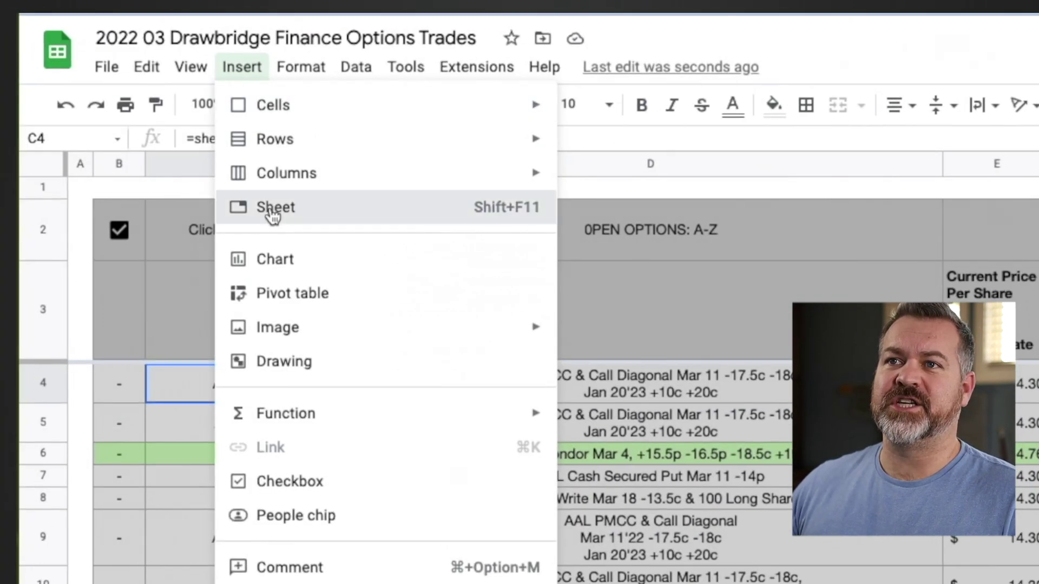
pyautogui.click(230, 258)
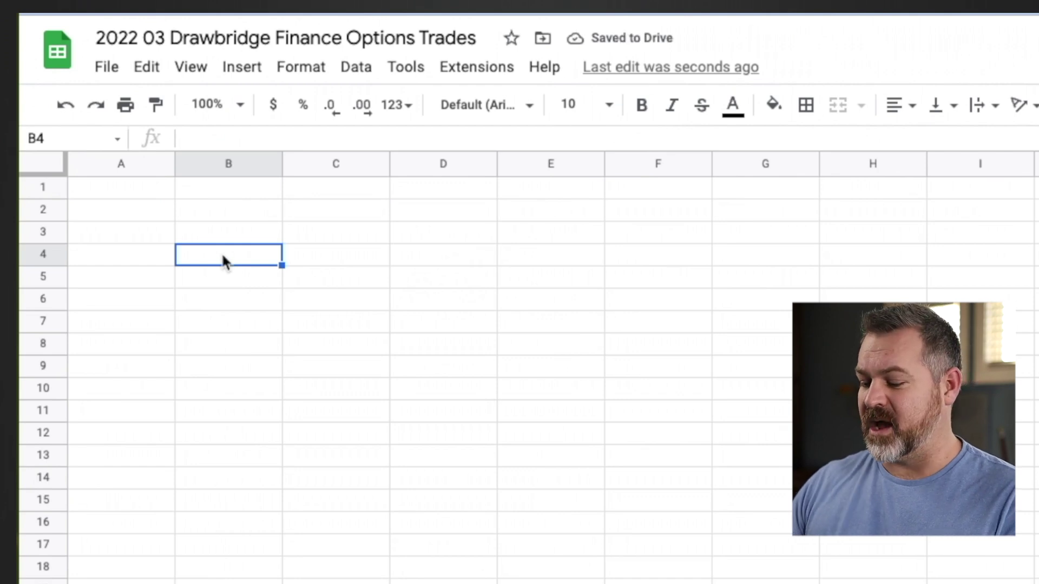
pyautogui.write('=she')
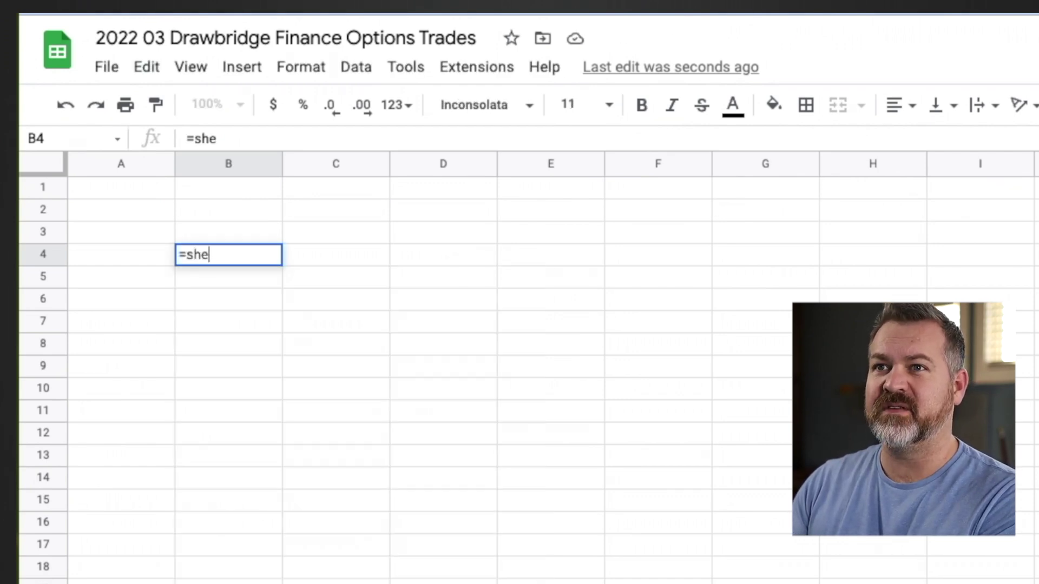
pyautogui.write('etNameArray(')
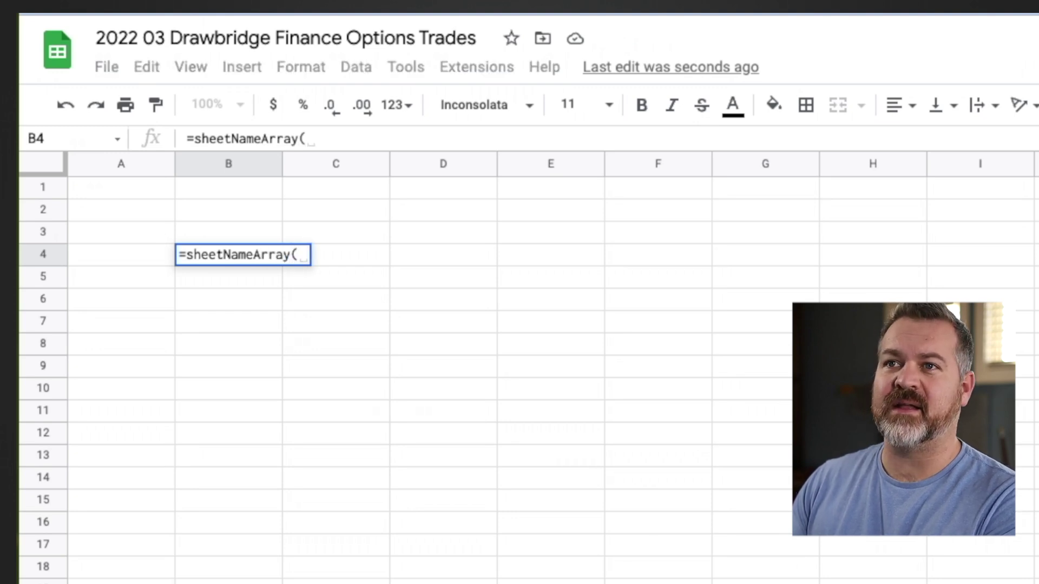
pyautogui.write('B2)')
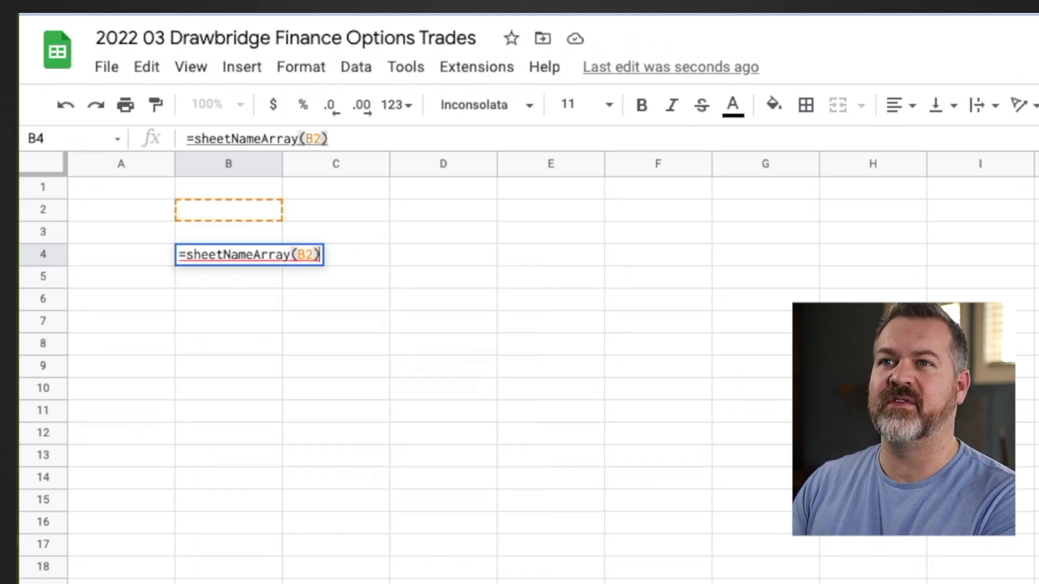
pyautogui.press('Return')
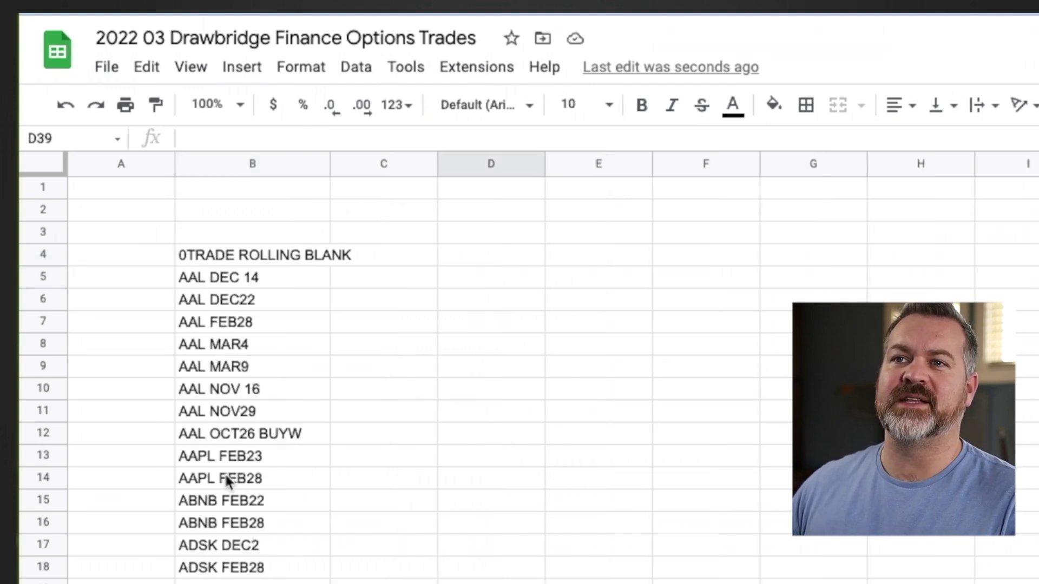
# Put an unchecked checkbox in cell B2 to serve as the refresh control for the list
pyautogui.click(265, 209)
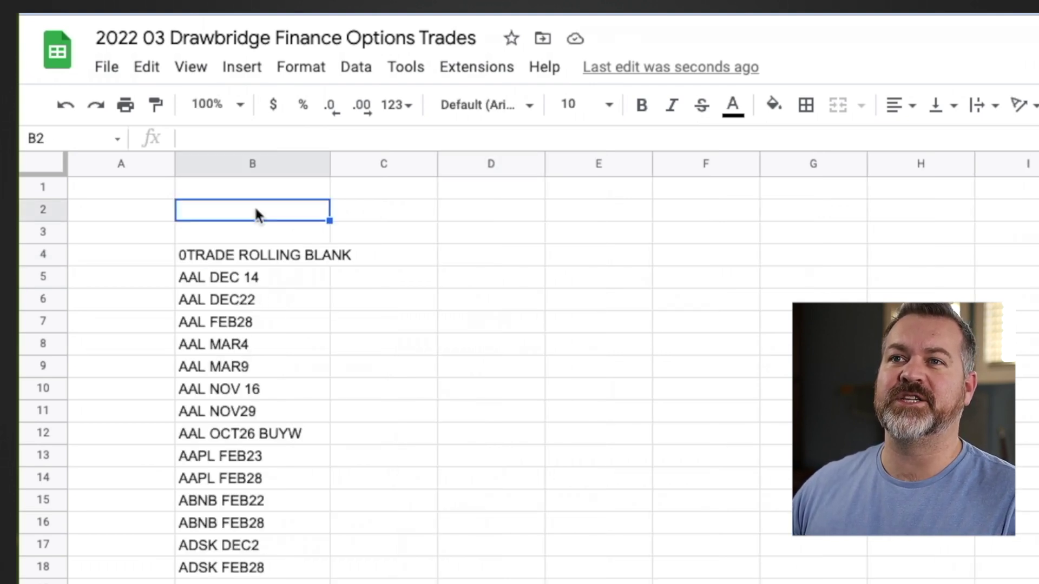
pyautogui.click(242, 67)
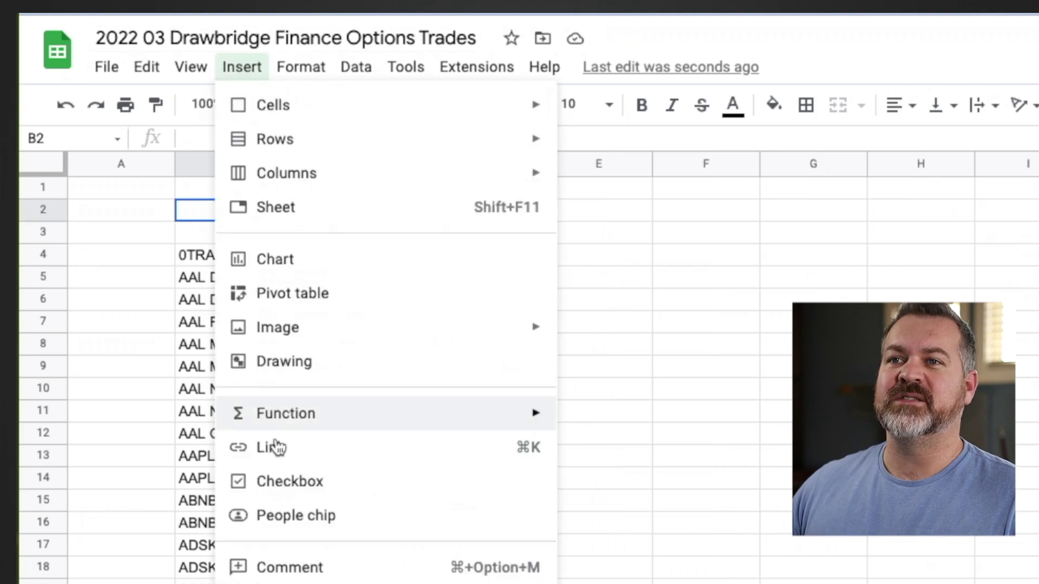
pyautogui.click(303, 491)
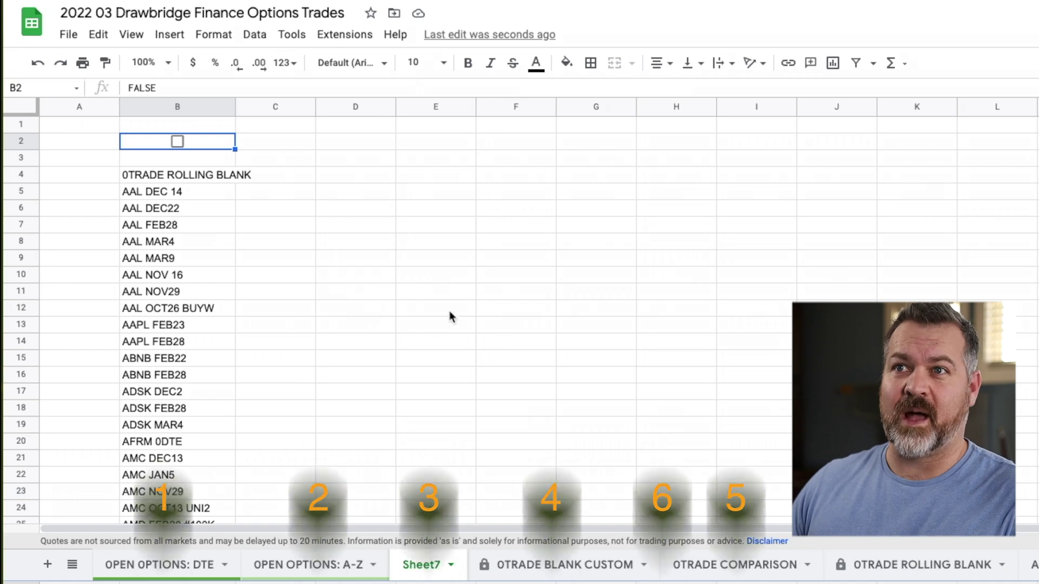
pyautogui.click(197, 177)
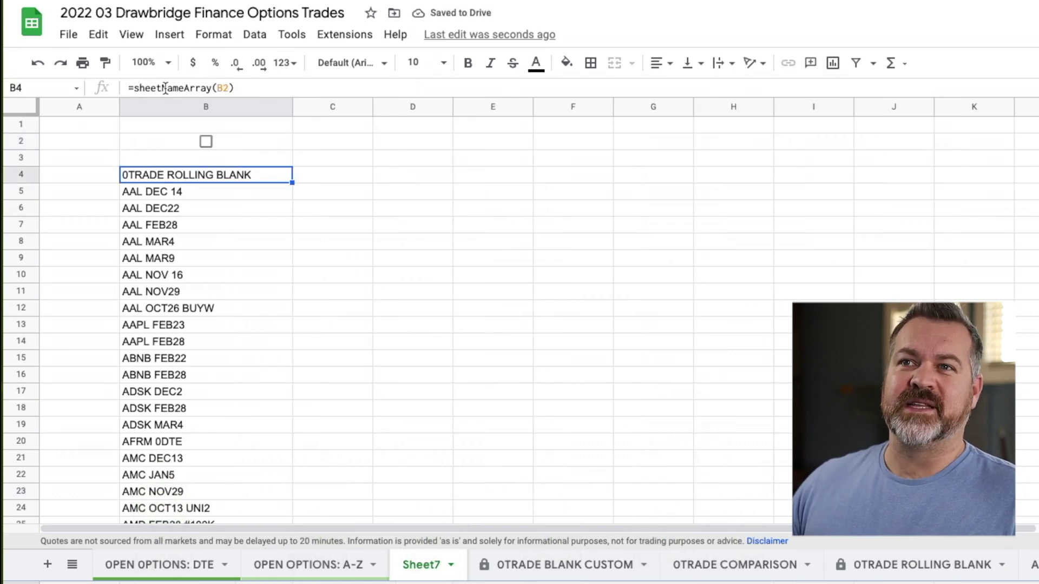
# In the bound Apps Script editor, change sheetNameArray's loop start from i=6 to i=8 and save
pyautogui.click(345, 34)
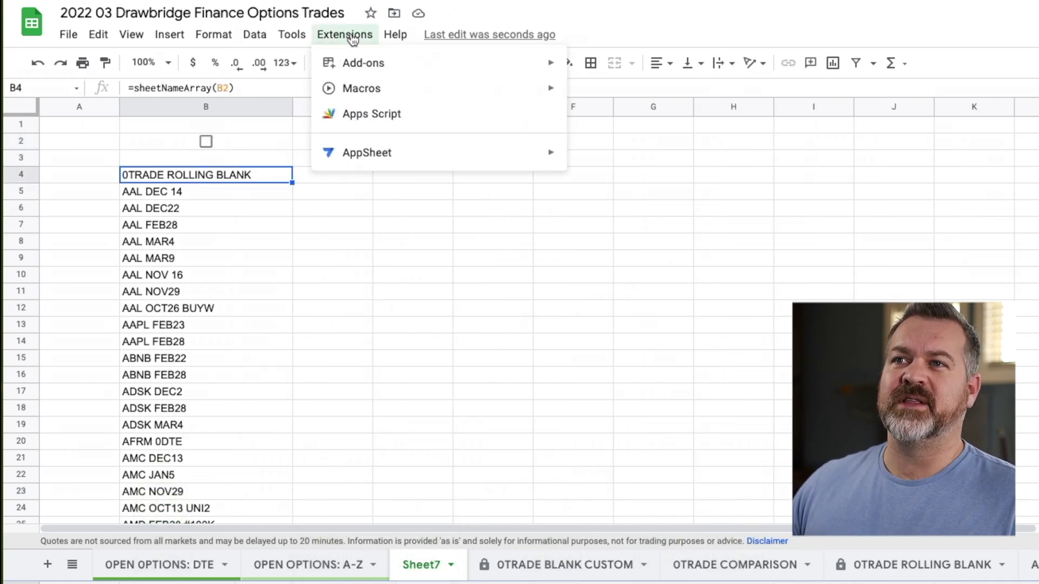
pyautogui.click(376, 114)
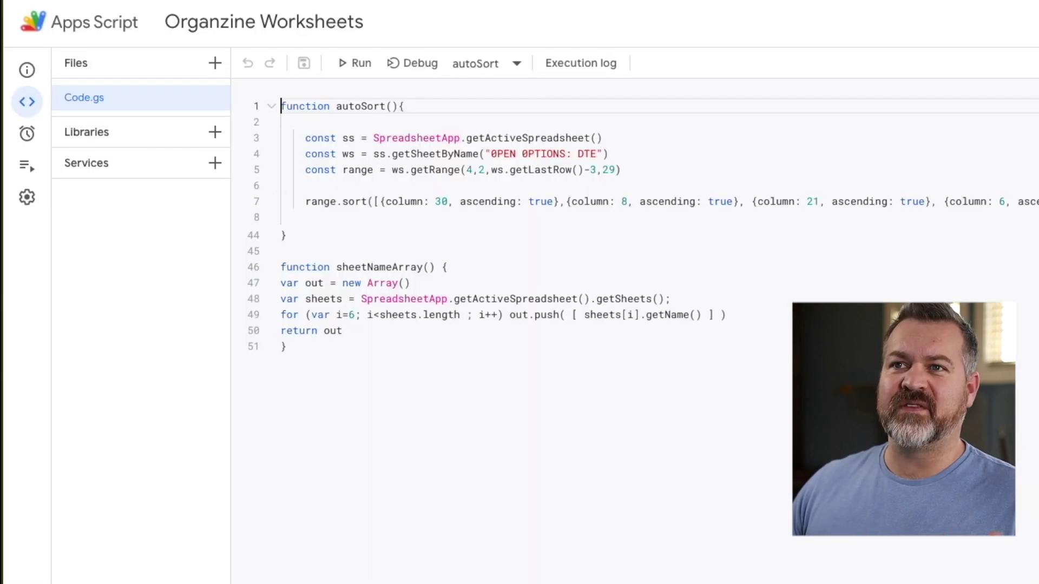
pyautogui.hotkey('ctrl', 'End')
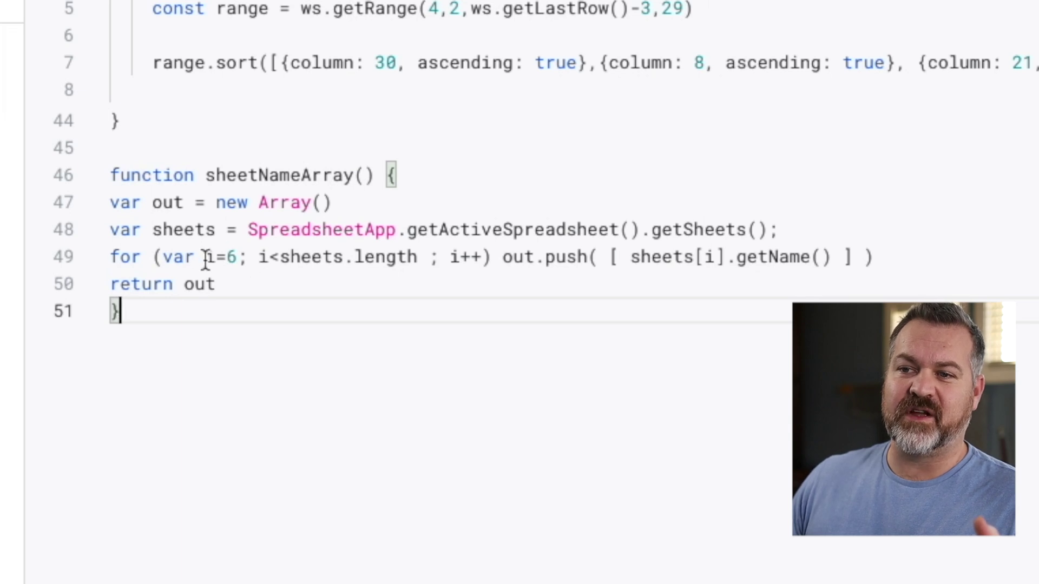
pyautogui.doubleClick(232, 257)
pyautogui.write('8')
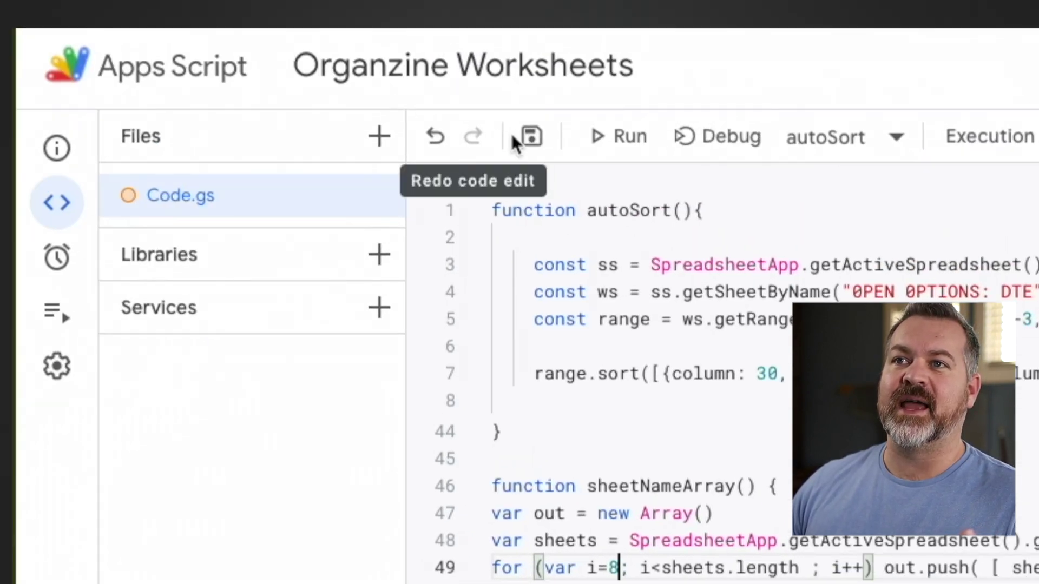
pyautogui.click(531, 136)
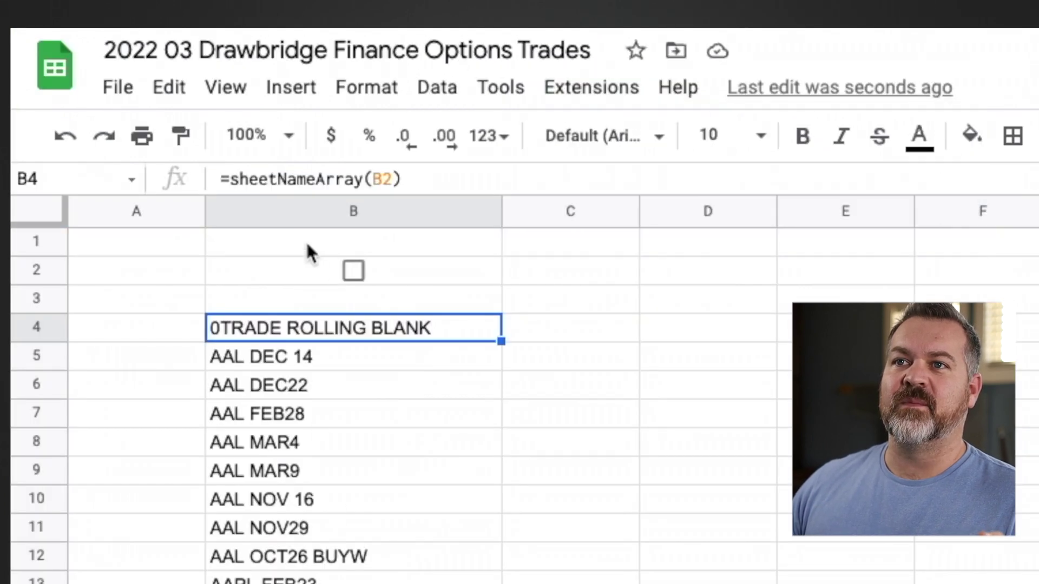
# Tick the B2 checkbox so the tab-name list recalculates, now starting at AAL DEC22
pyautogui.click(348, 414)
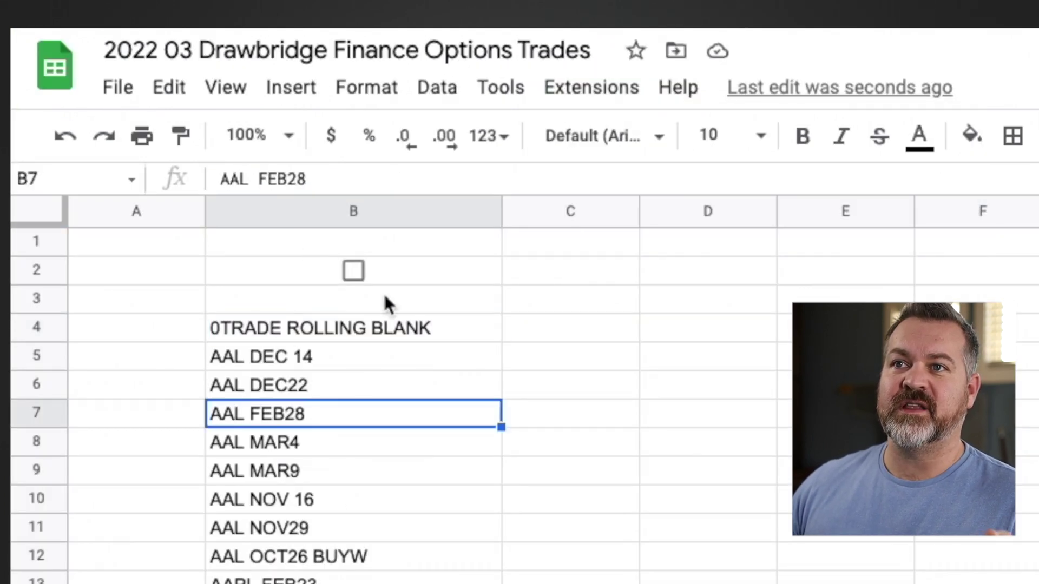
pyautogui.click(352, 270)
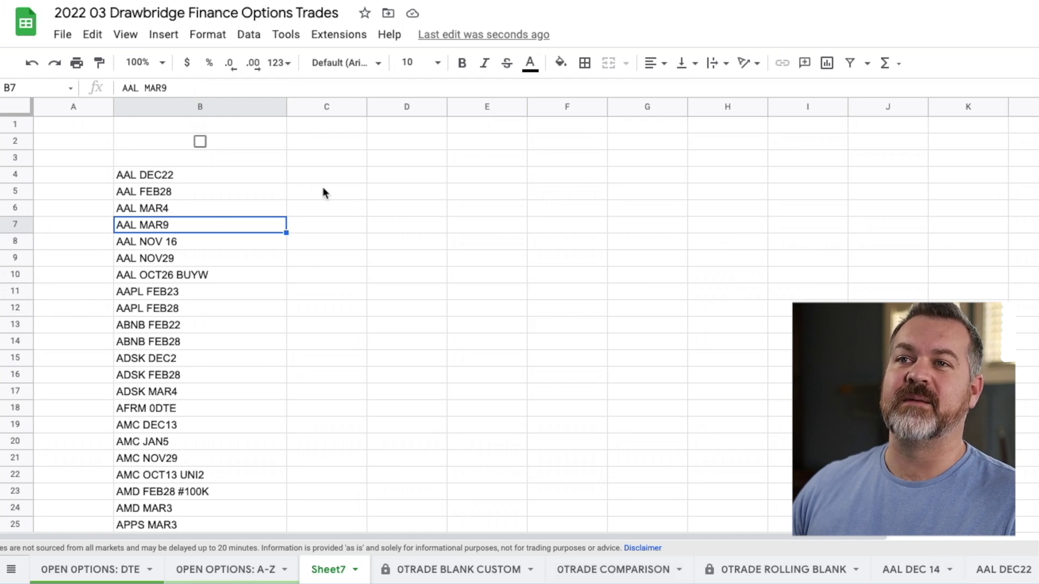
# Widen column C and look up the source description cell on the AAL DEC22 tab
pyautogui.click(307, 179)
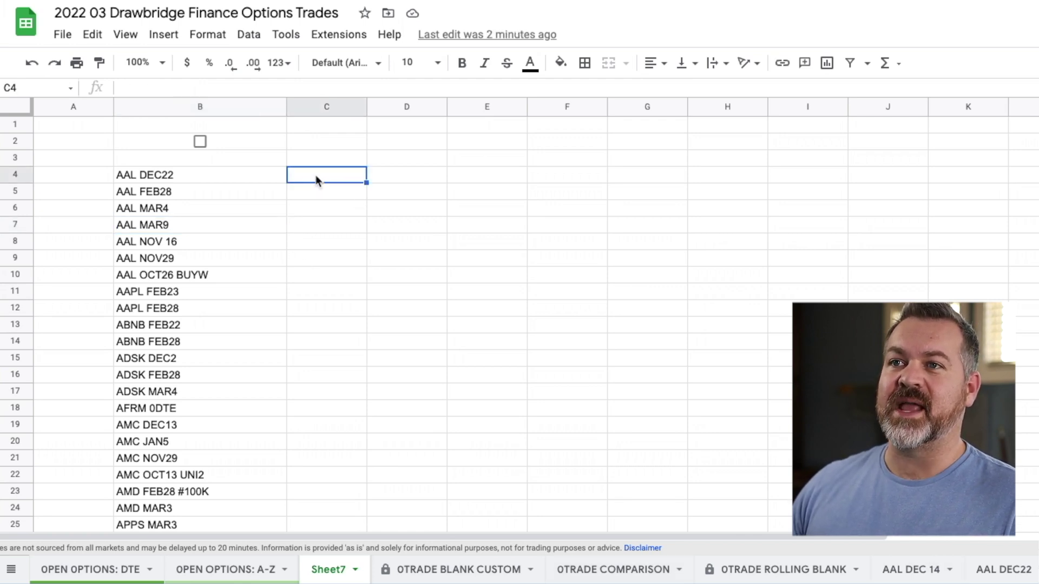
pyautogui.moveTo(367, 107); pyautogui.dragTo(562, 106)
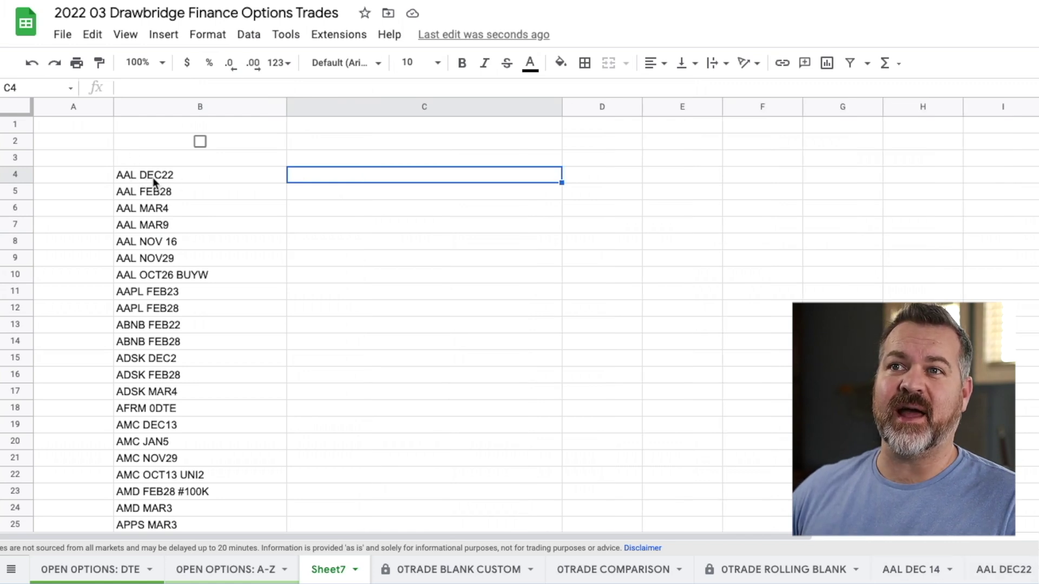
pyautogui.click(1004, 569)
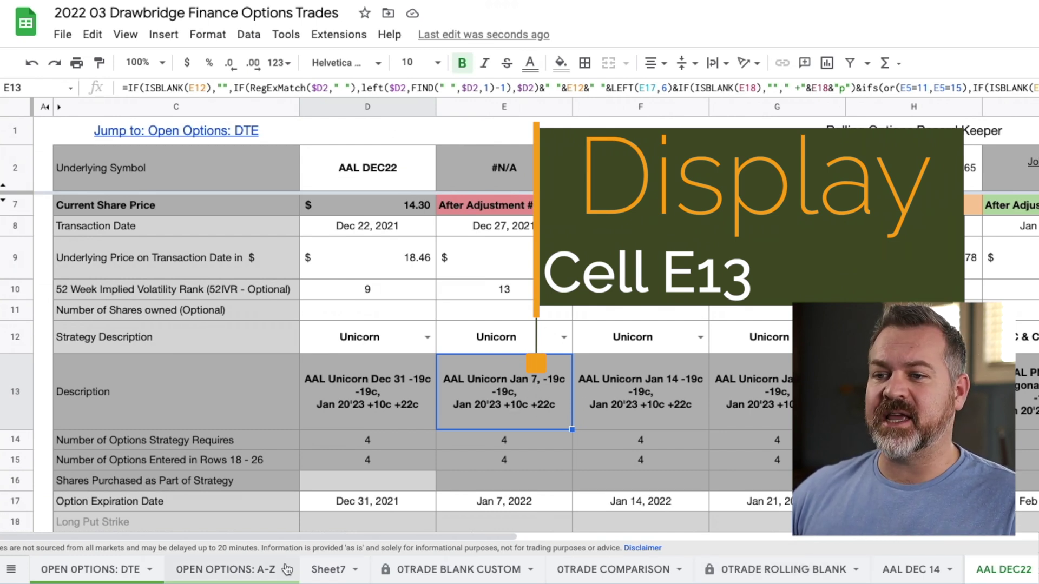
pyautogui.click(327, 570)
pyautogui.click(350, 208)
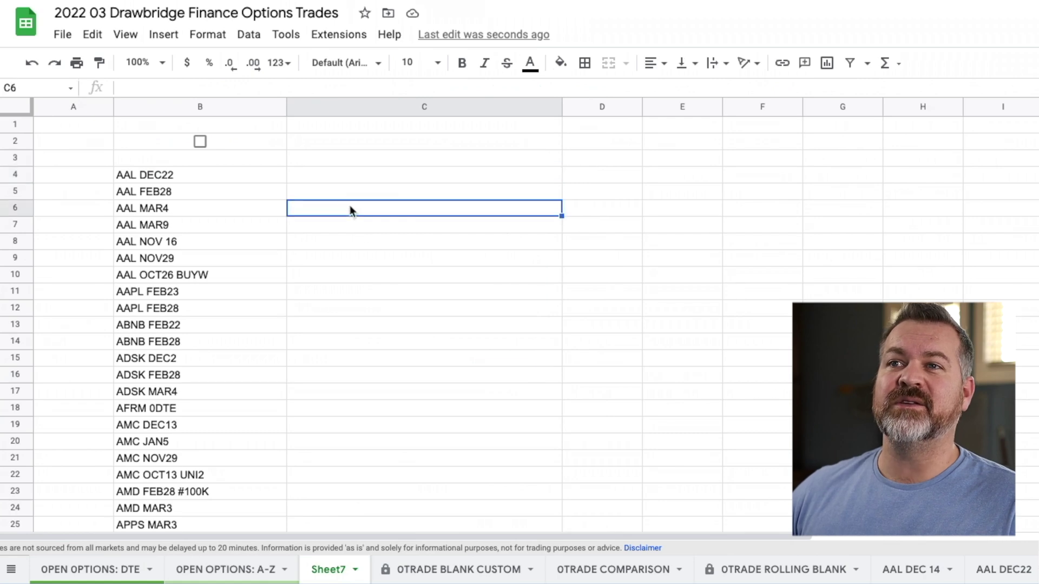
# Begin =INDIRECT('AAL DEC22'!E13) in C4, picking E13 directly on the AAL DEC22 tab
pyautogui.click(328, 179)
pyautogui.write('=')
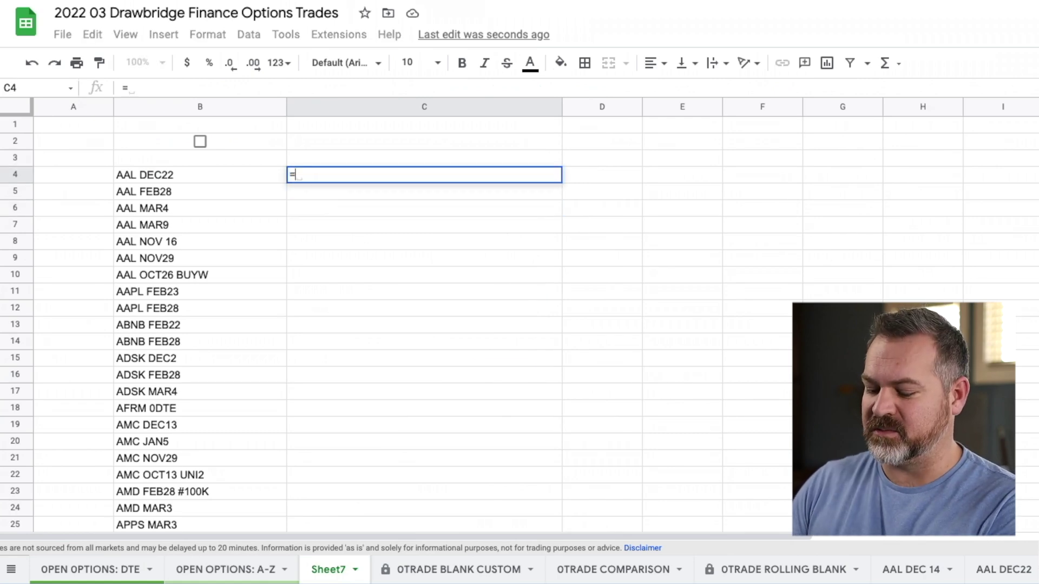
pyautogui.write('indi')
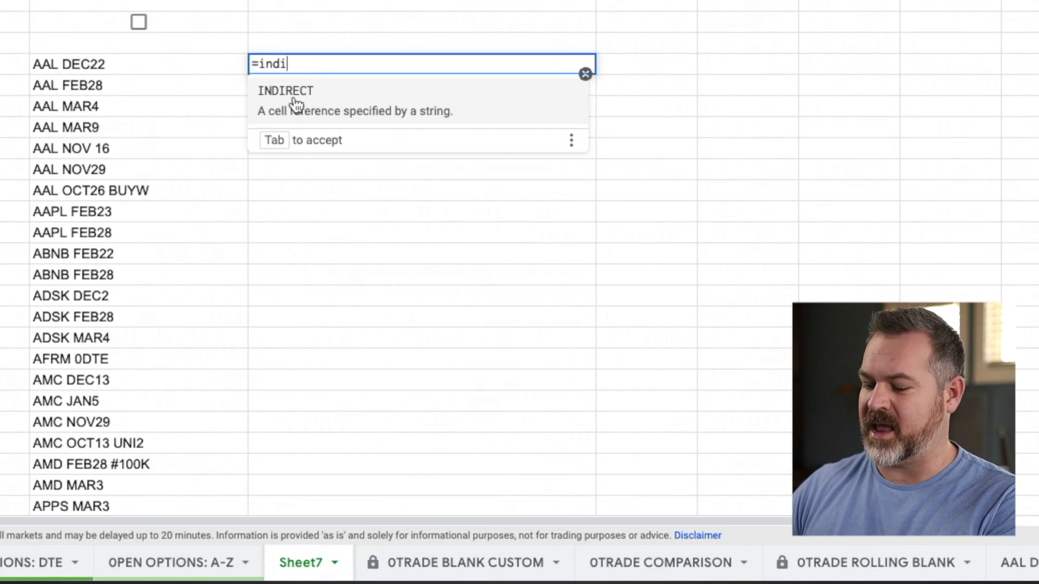
pyautogui.press('Tab')
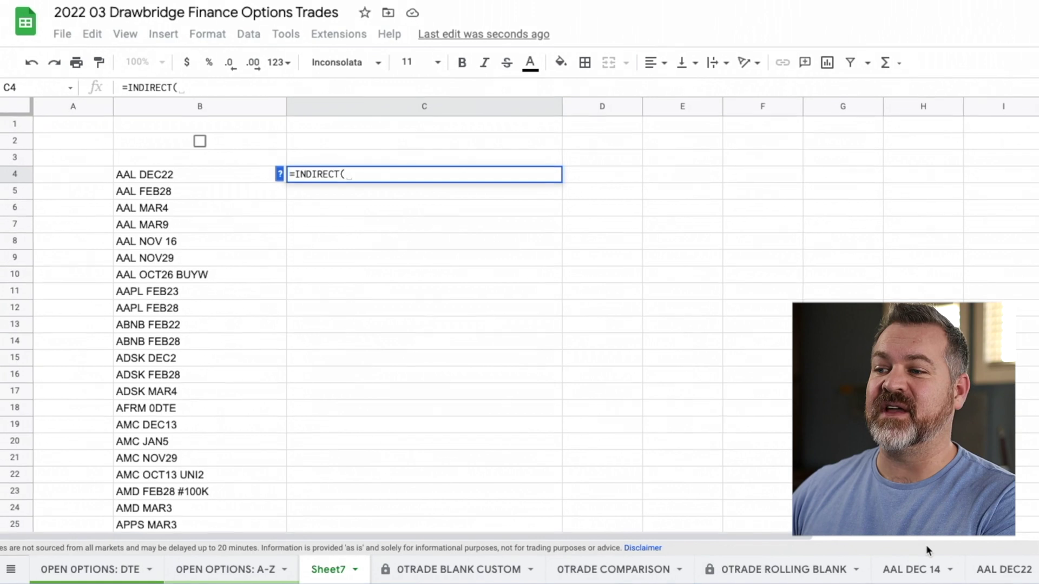
pyautogui.click(1003, 571)
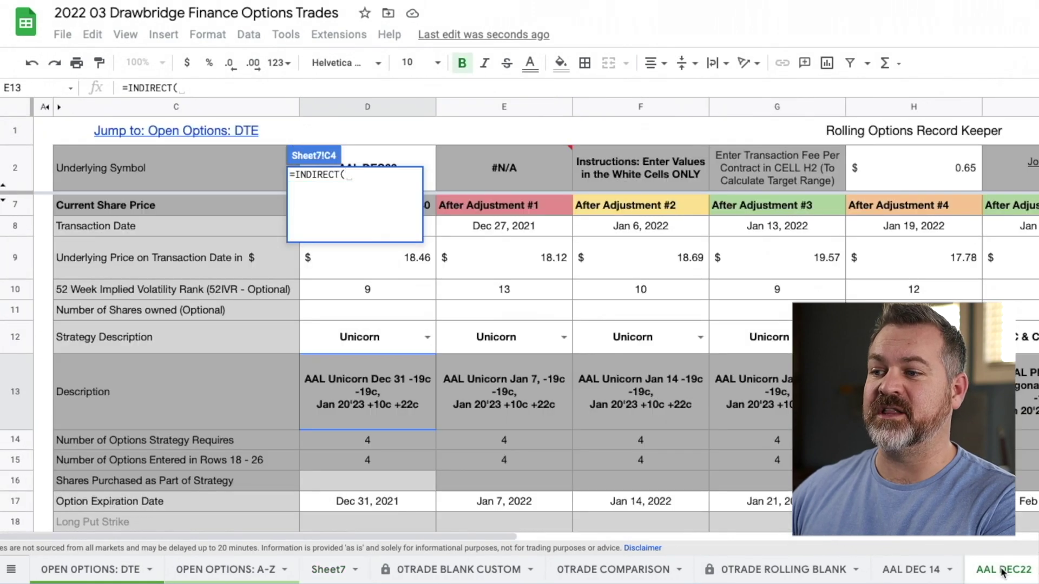
pyautogui.click(491, 387)
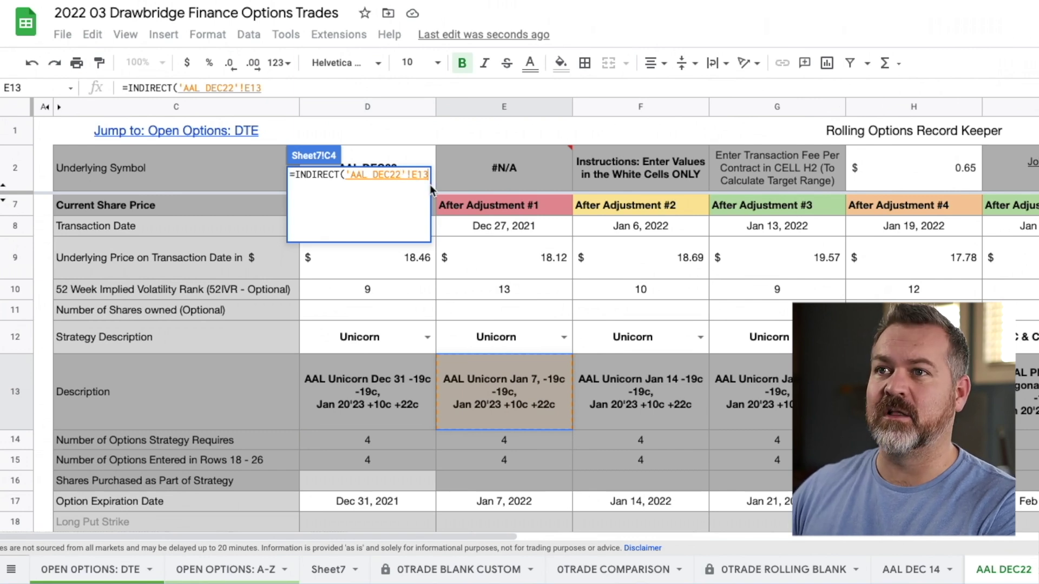
# Commit C4, then wrap 'AAL DEC22'!E13 in double quotes so it shows the AAL Unicorn Jan 7 description
pyautogui.write(')')
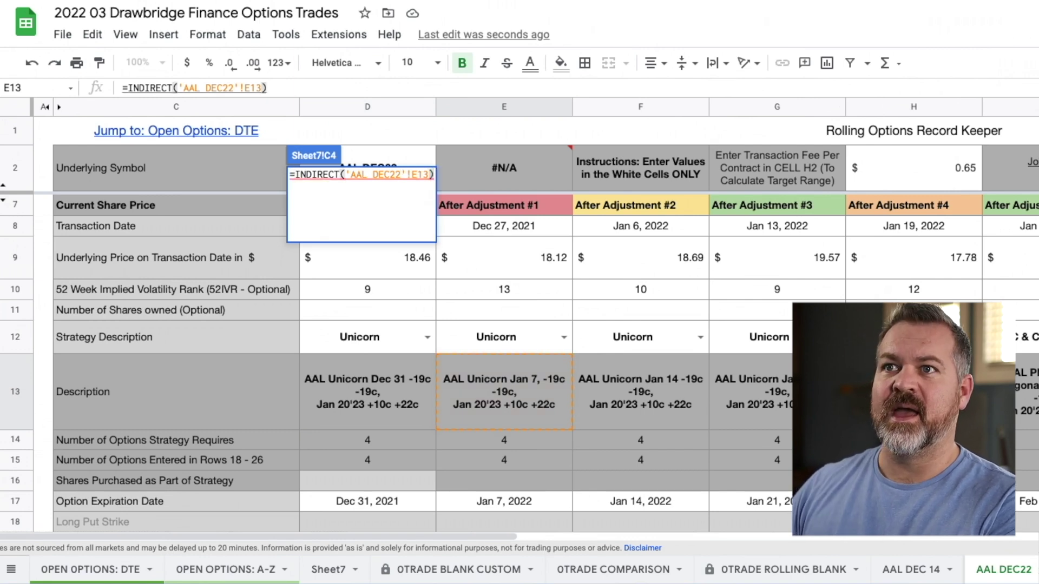
pyautogui.press('Return')
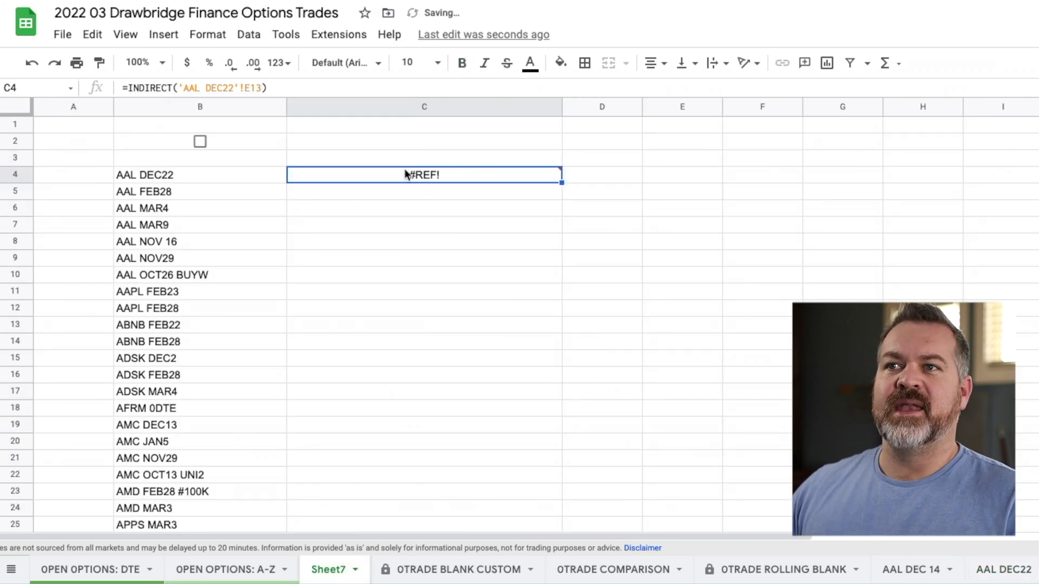
pyautogui.moveTo(415, 165)
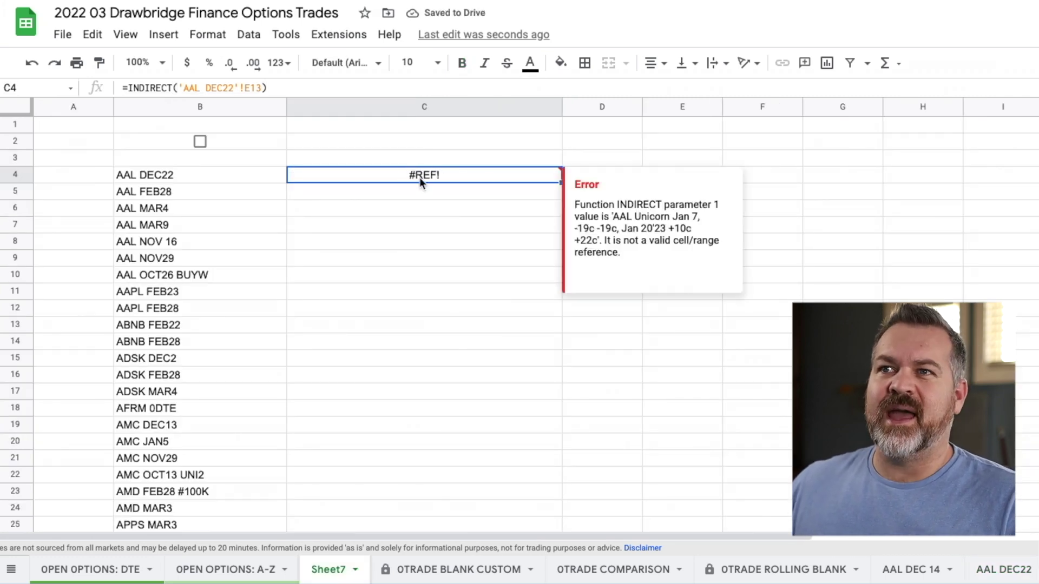
pyautogui.doubleClick(436, 173)
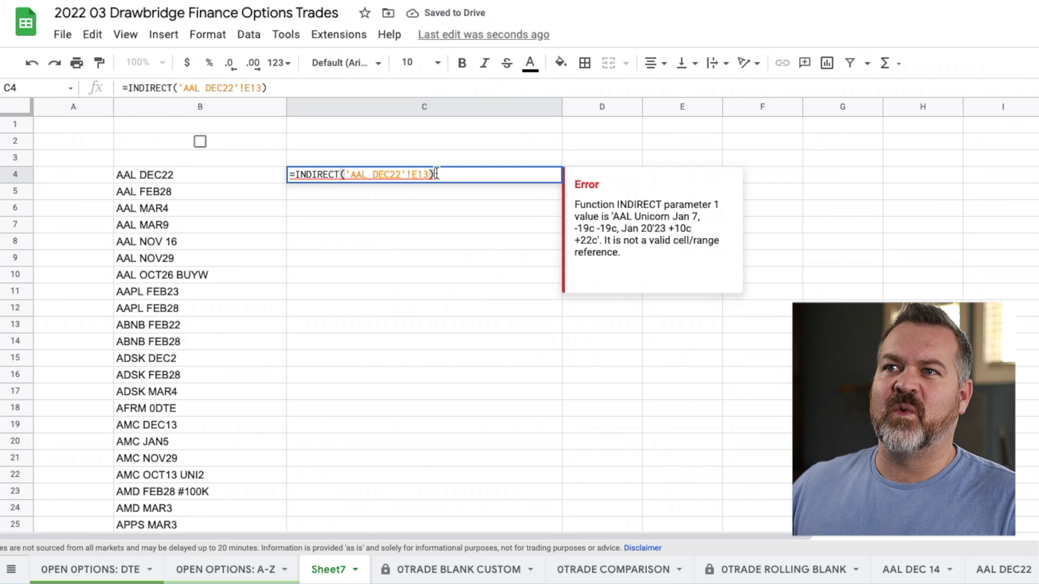
pyautogui.click(346, 171)
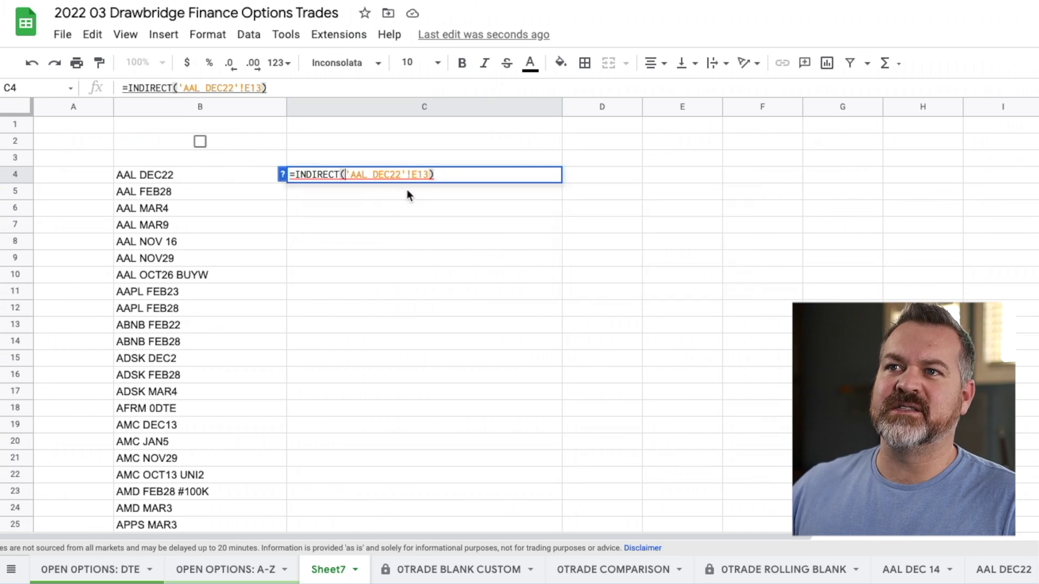
pyautogui.write('"')
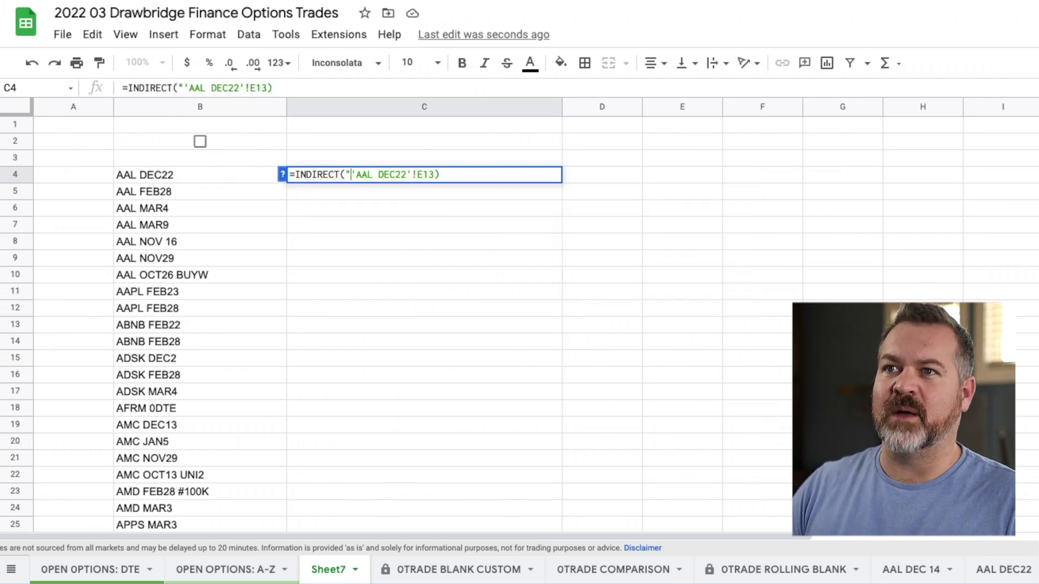
pyautogui.click(434, 174)
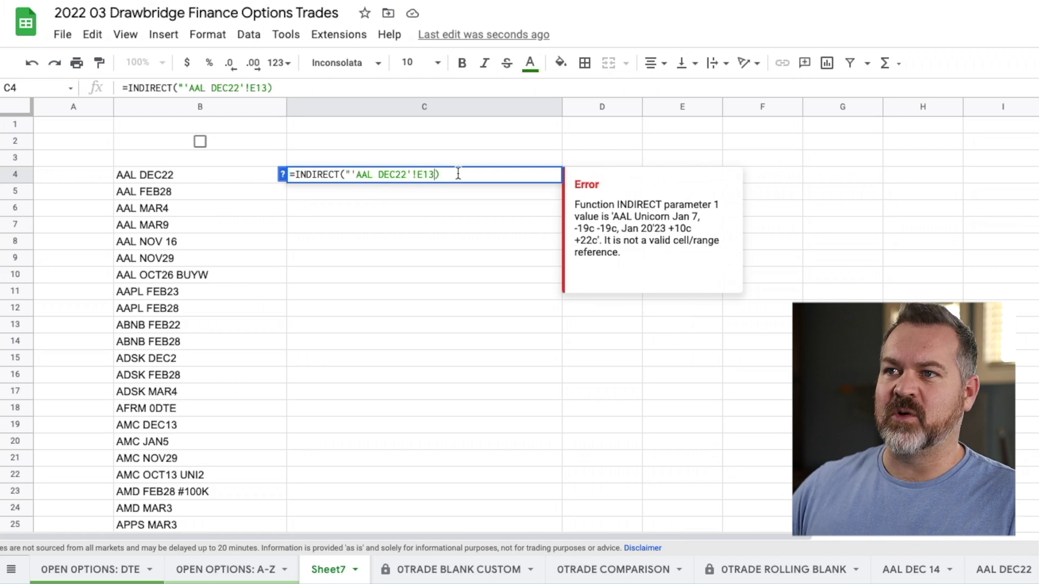
pyautogui.write('"')
pyautogui.press('Return')
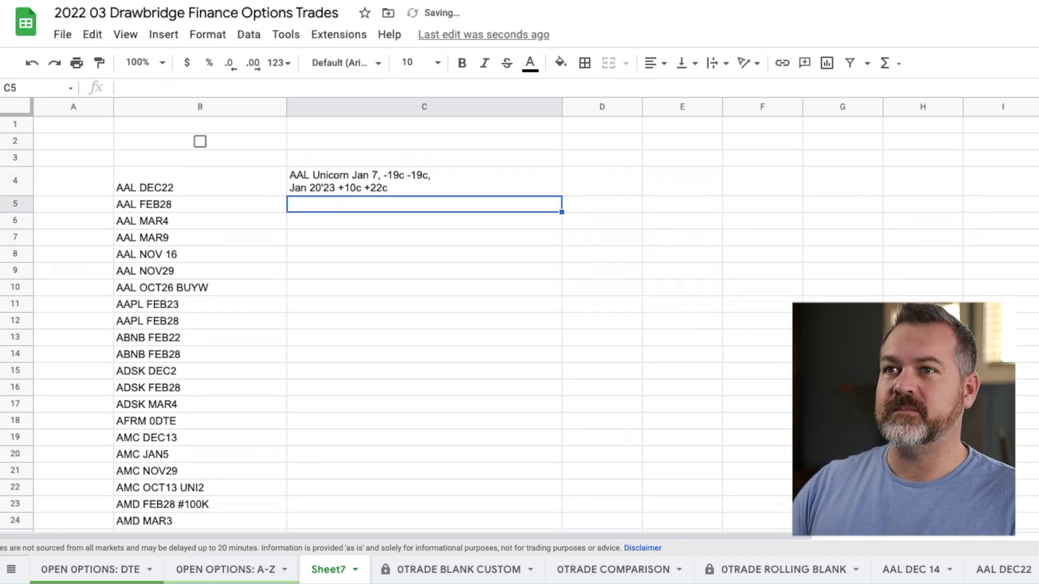
pyautogui.click(385, 184)
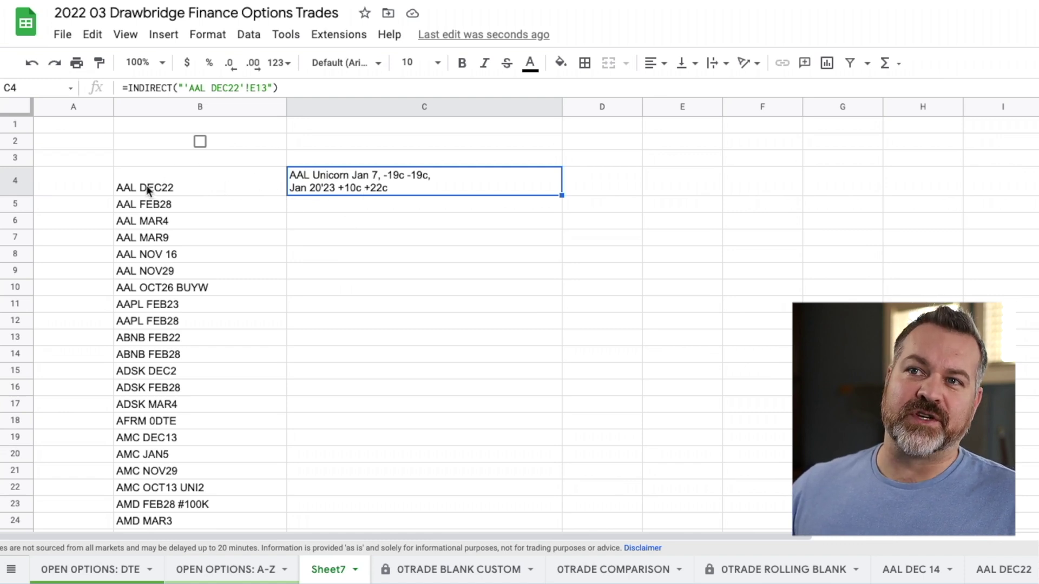
# Rewrite C4 as =INDIRECT("'"&B4&"'!$E$13") so the tab name comes from B4
pyautogui.doubleClick(345, 186)
pyautogui.moveTo(406, 174); pyautogui.dragTo(353, 174)
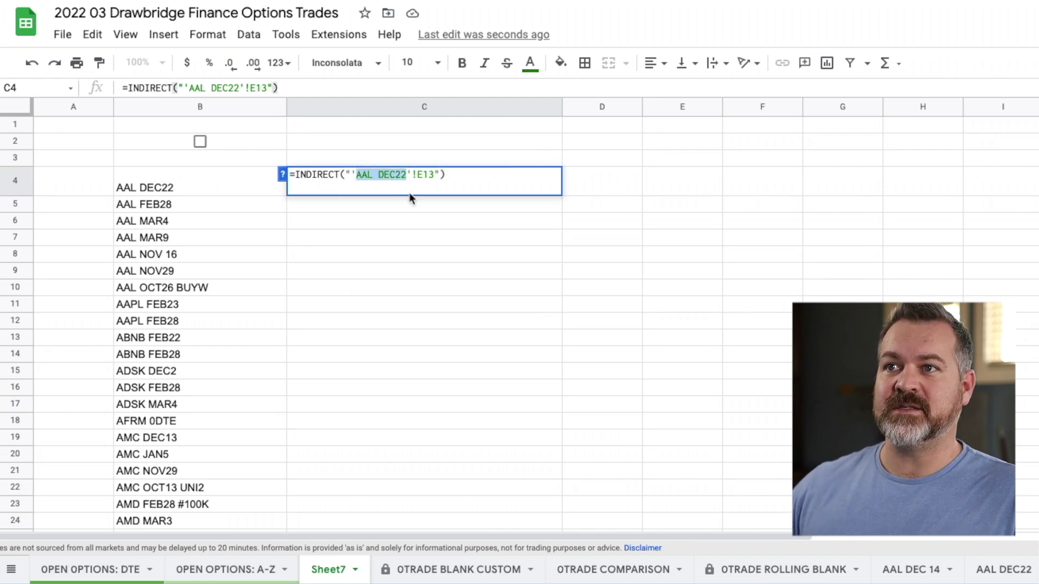
pyautogui.press('BackSpace')
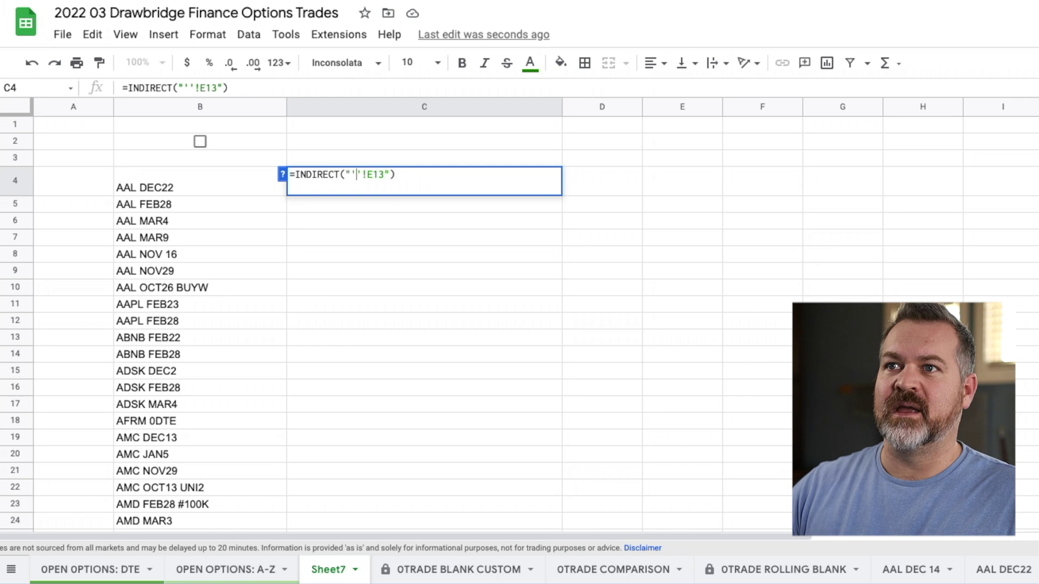
pyautogui.write('B4')
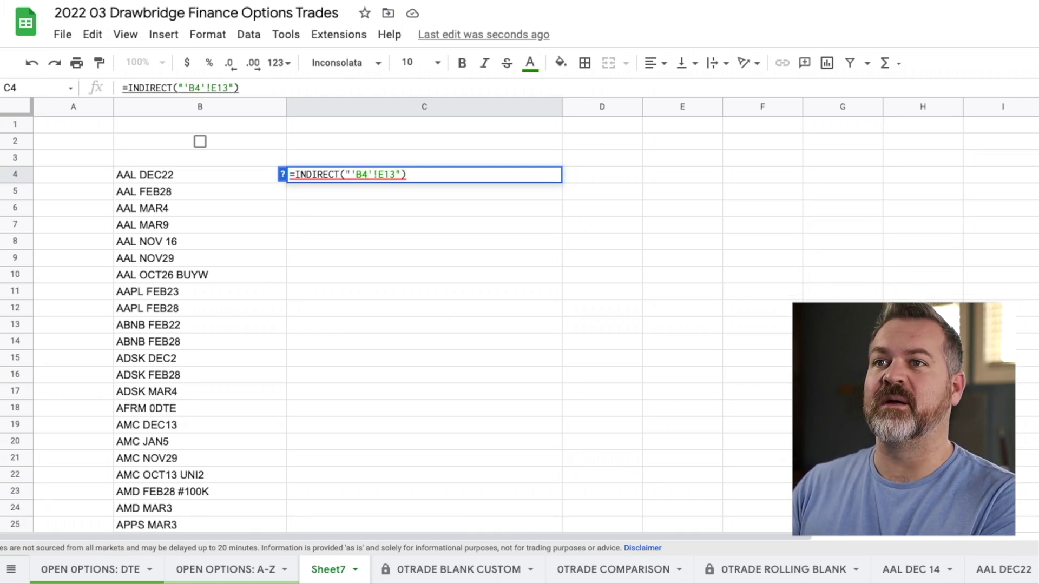
pyautogui.click(353, 168)
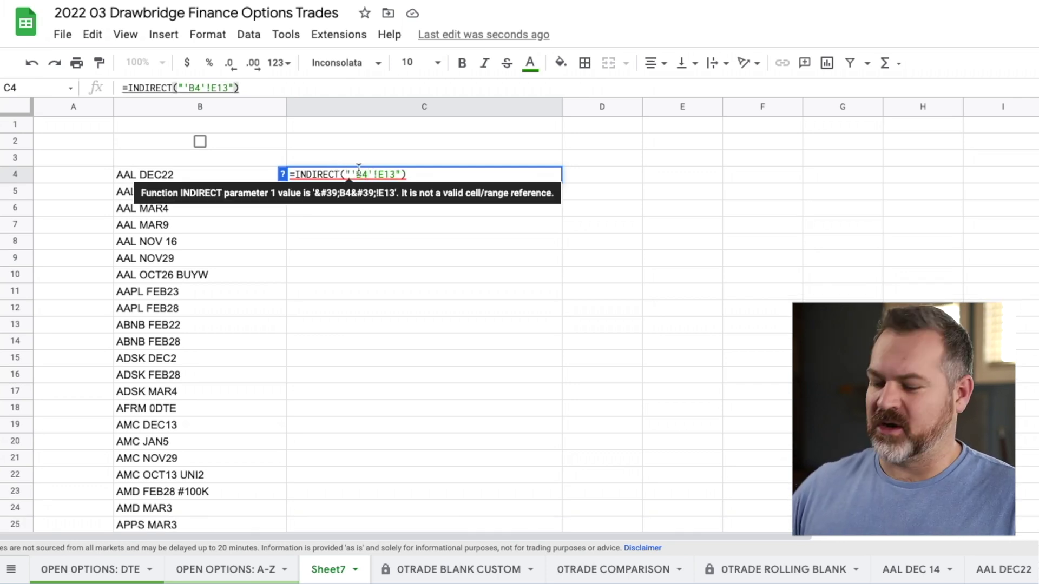
pyautogui.write('"')
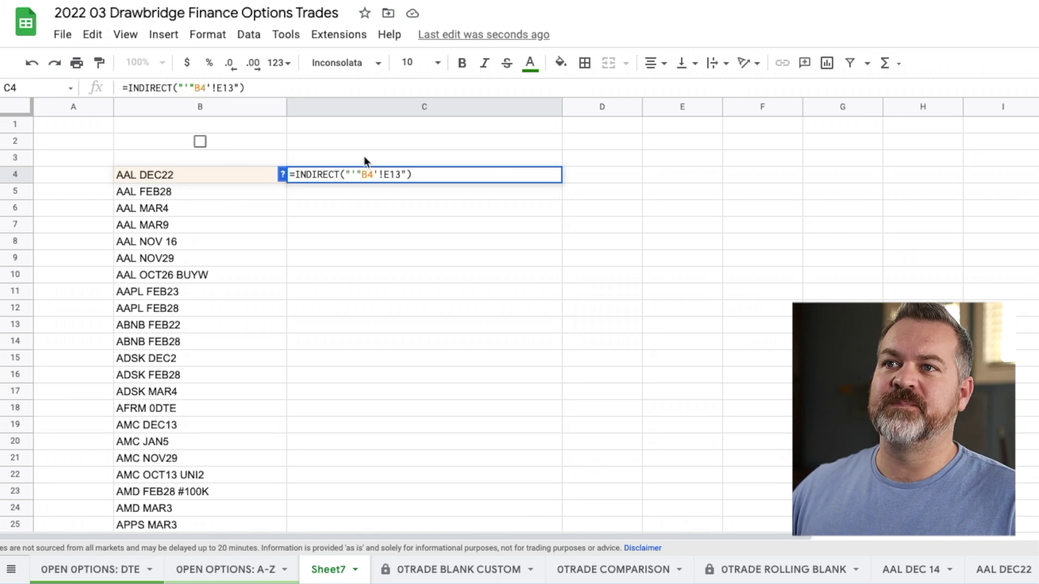
pyautogui.click(374, 174)
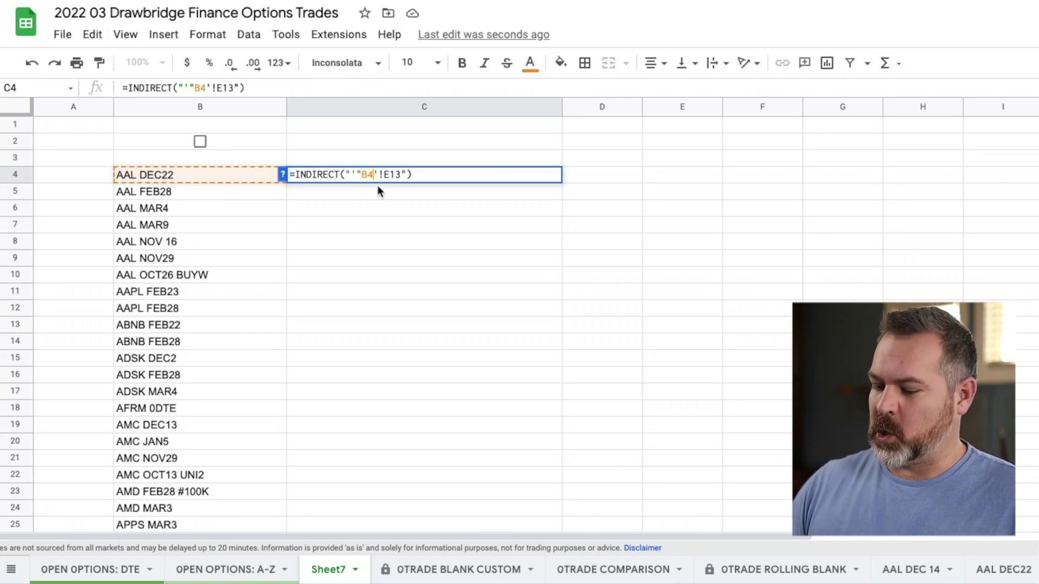
pyautogui.write('"')
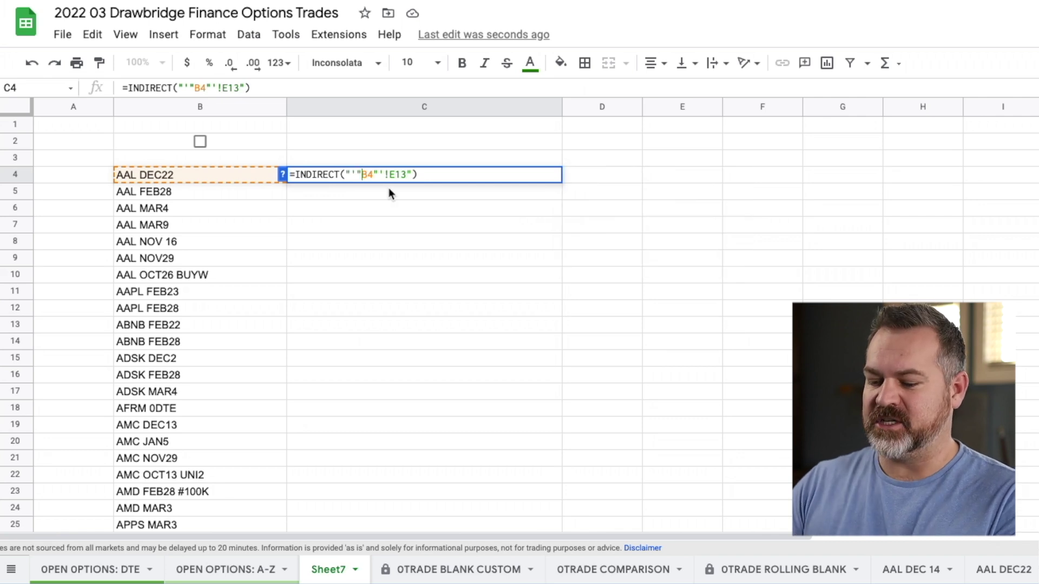
pyautogui.write('&B4')
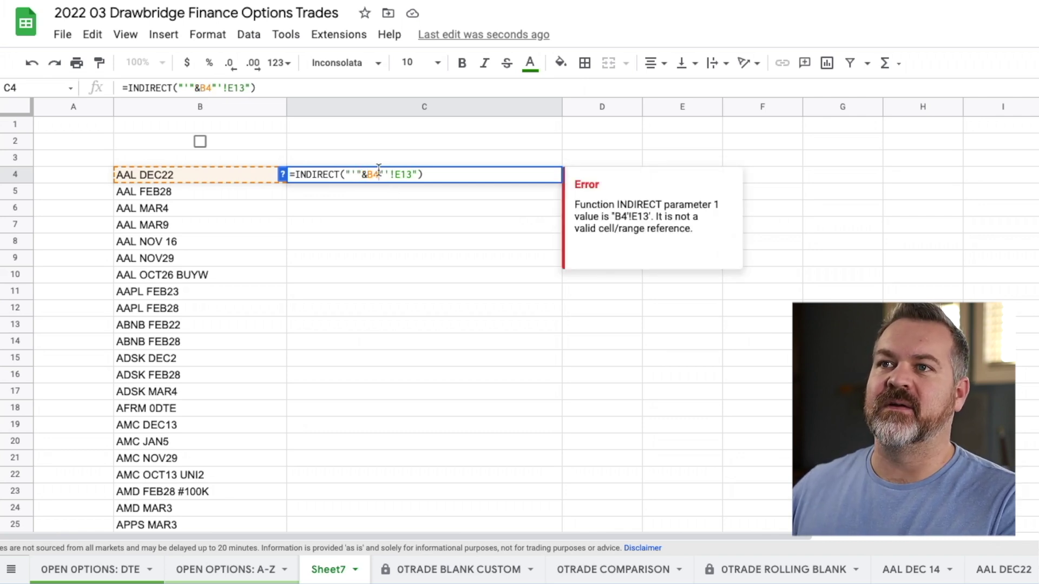
pyautogui.write('&')
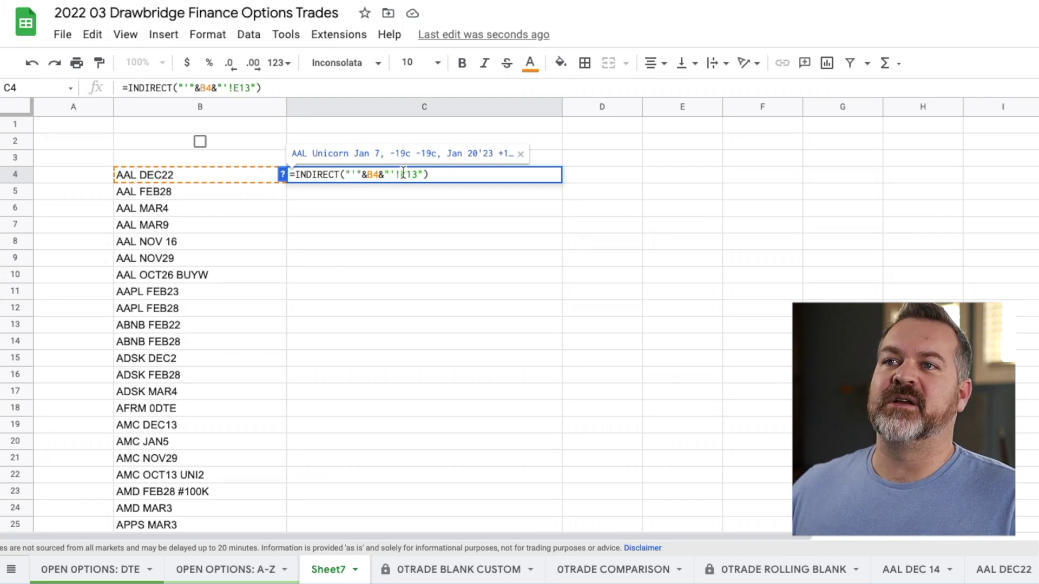
pyautogui.click(401, 174)
pyautogui.write('$E')
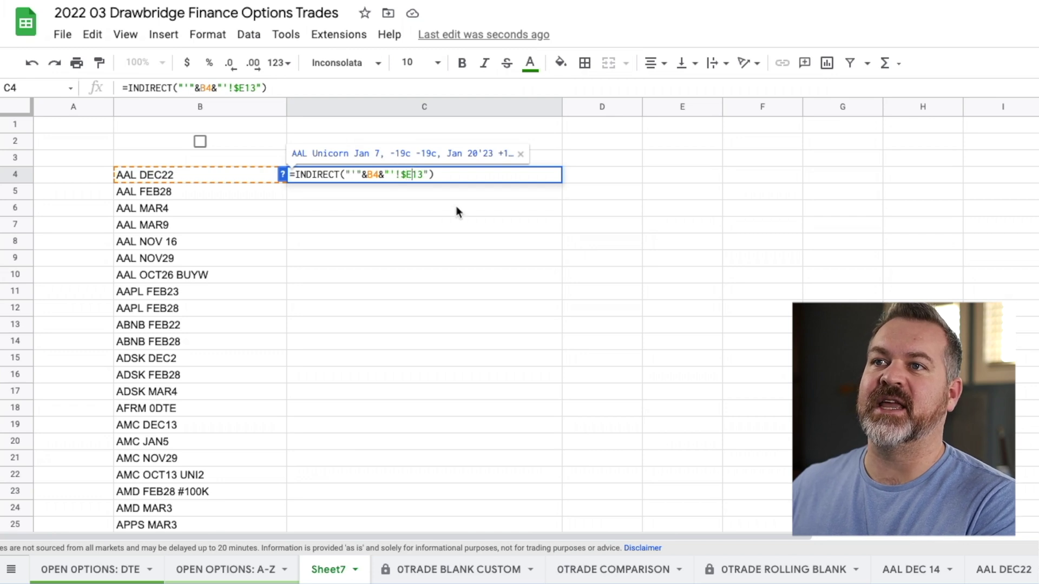
pyautogui.write('$')
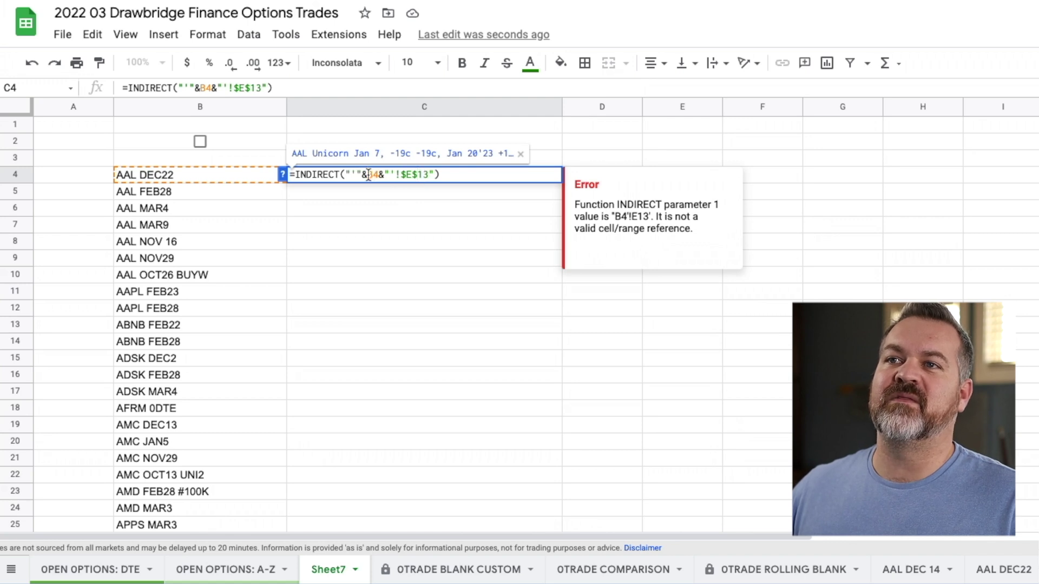
pyautogui.press('Return')
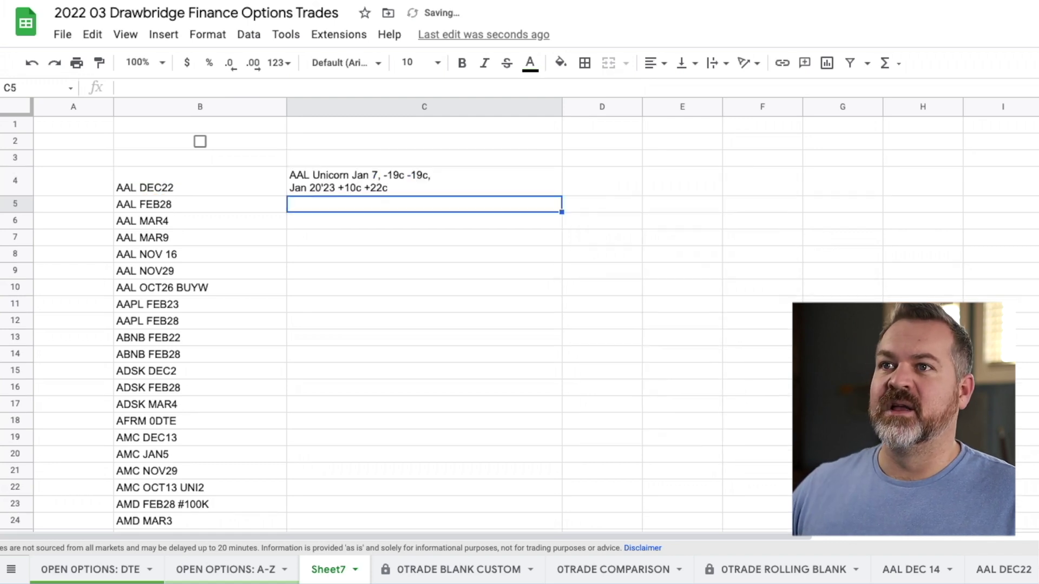
# Fill the C4 formula down column C and check the results in C7, C5 and C11
pyautogui.click(349, 183)
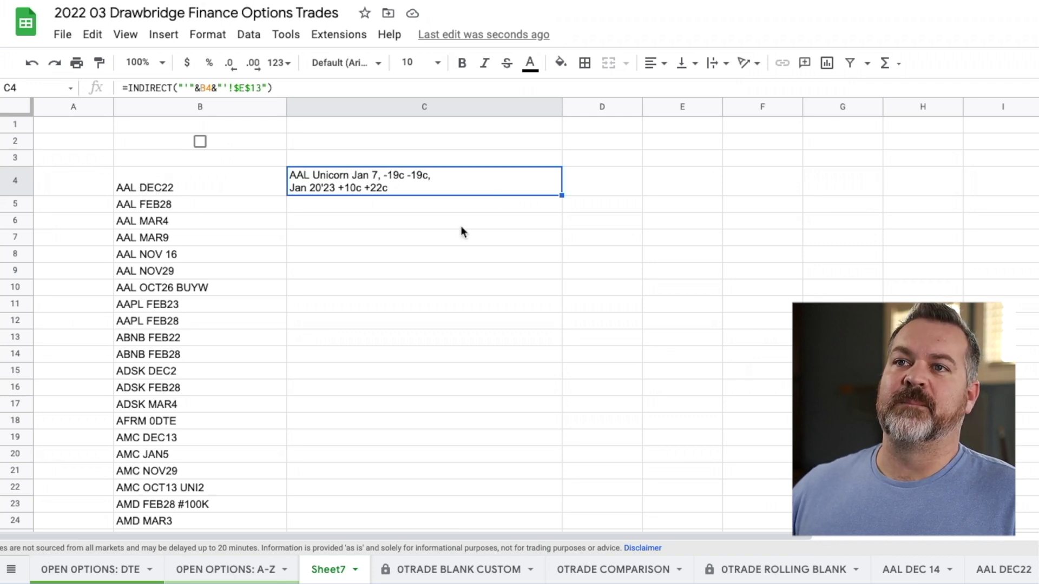
pyautogui.moveTo(562, 196); pyautogui.dragTo(561, 519)
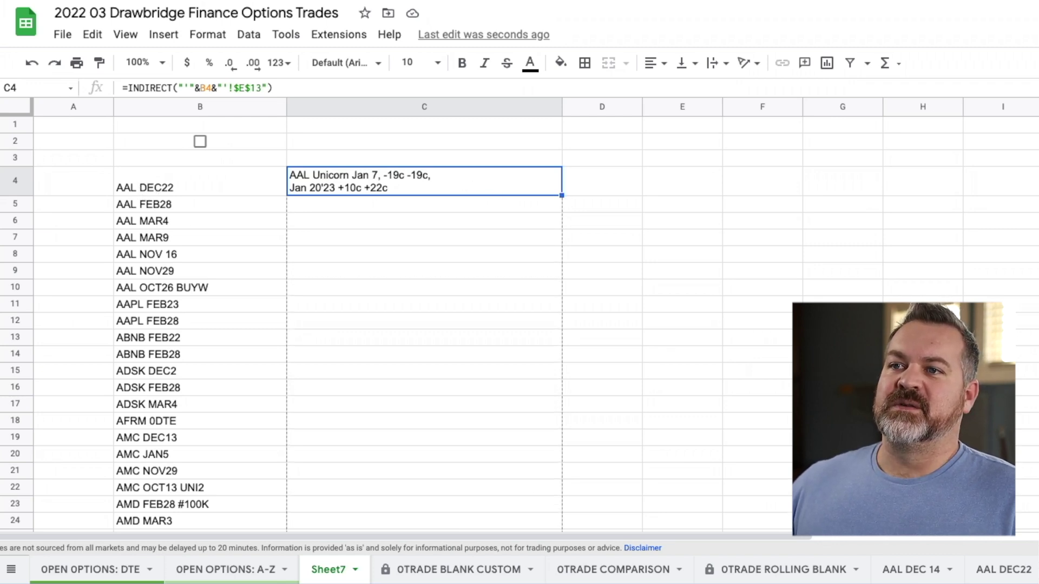
pyautogui.click(365, 238)
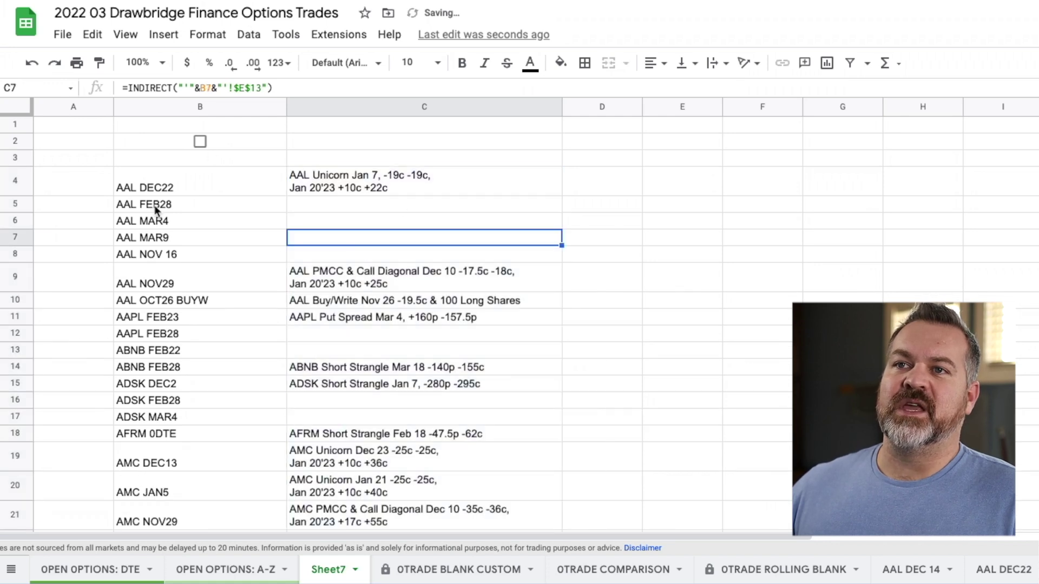
pyautogui.click(389, 206)
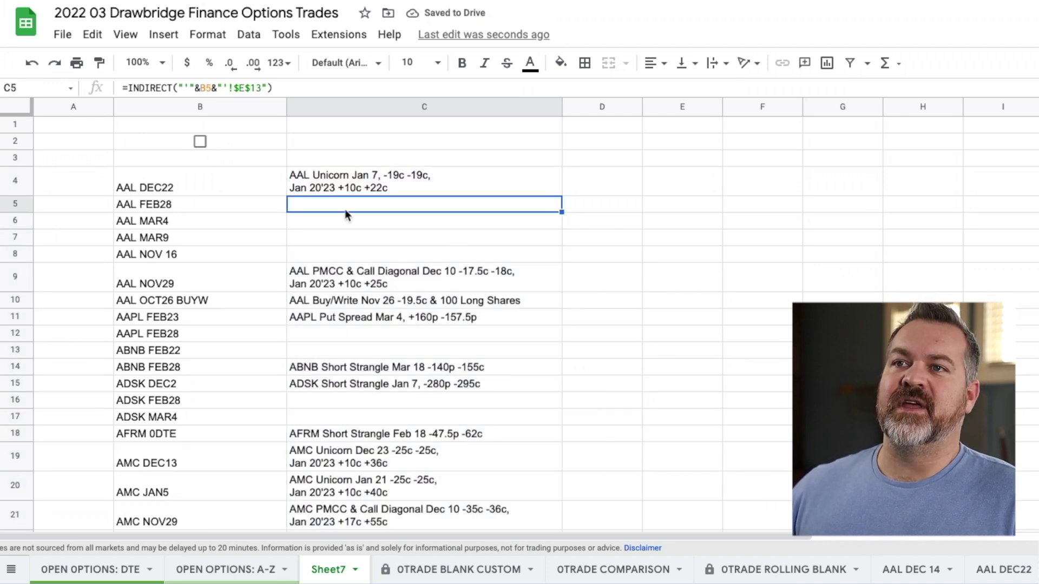
pyautogui.click(388, 320)
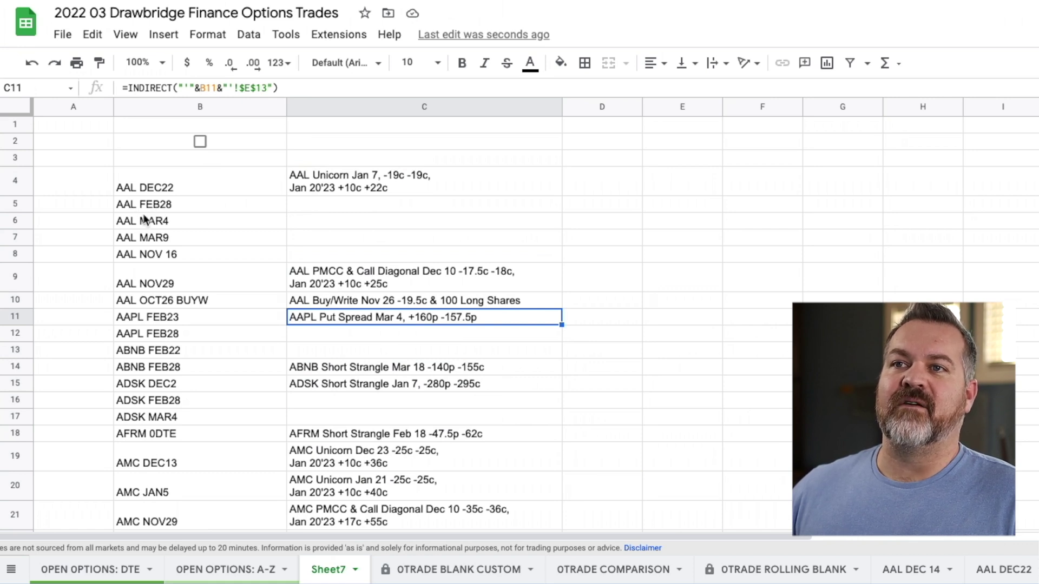
pyautogui.click(402, 208)
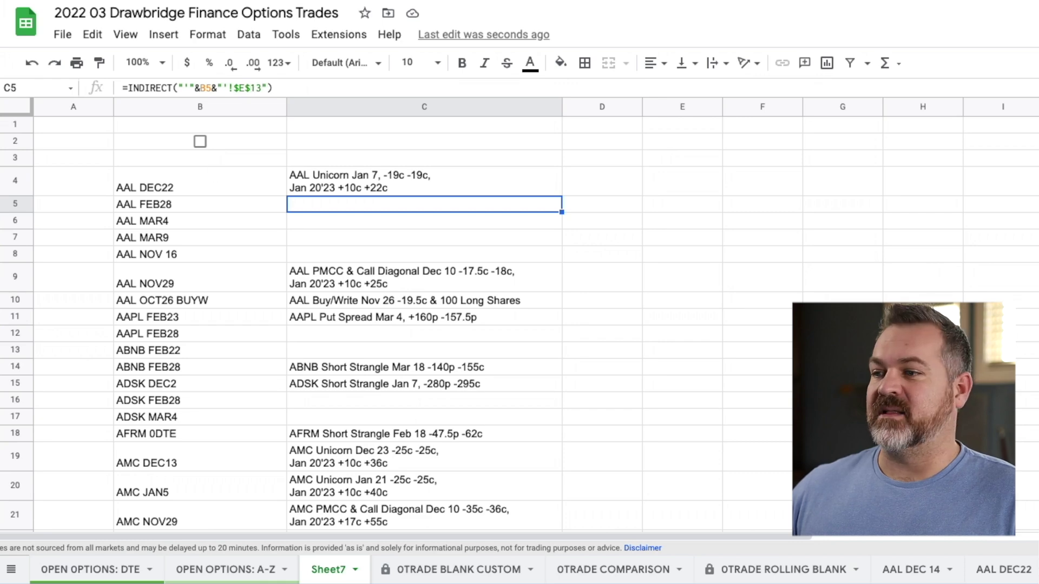
pyautogui.hscroll(2, 519, 570)
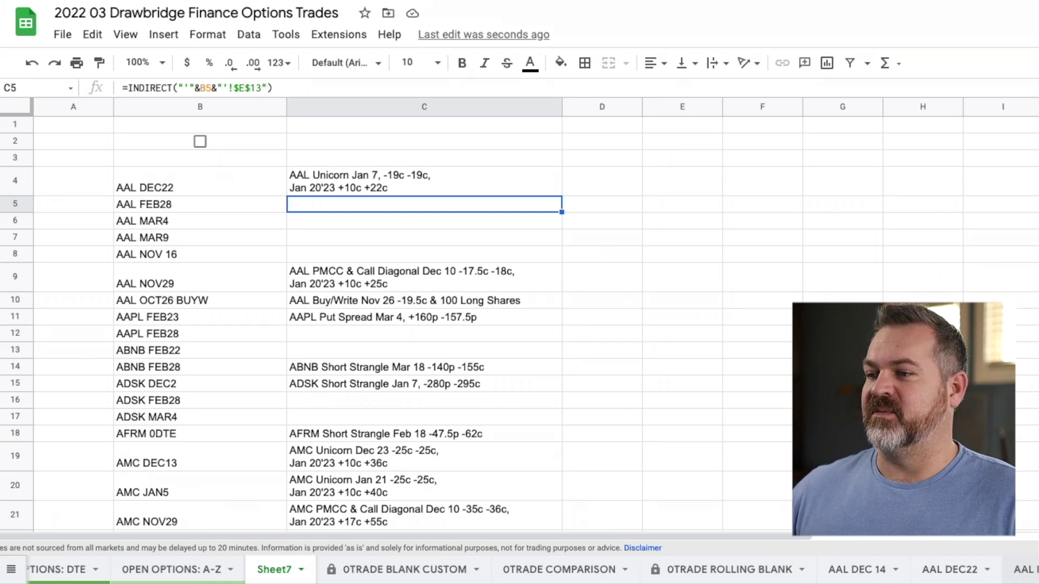
# Check what cell E13 holds on the AAL FEB28 tab
pyautogui.click(1031, 571)
pyautogui.click(482, 397)
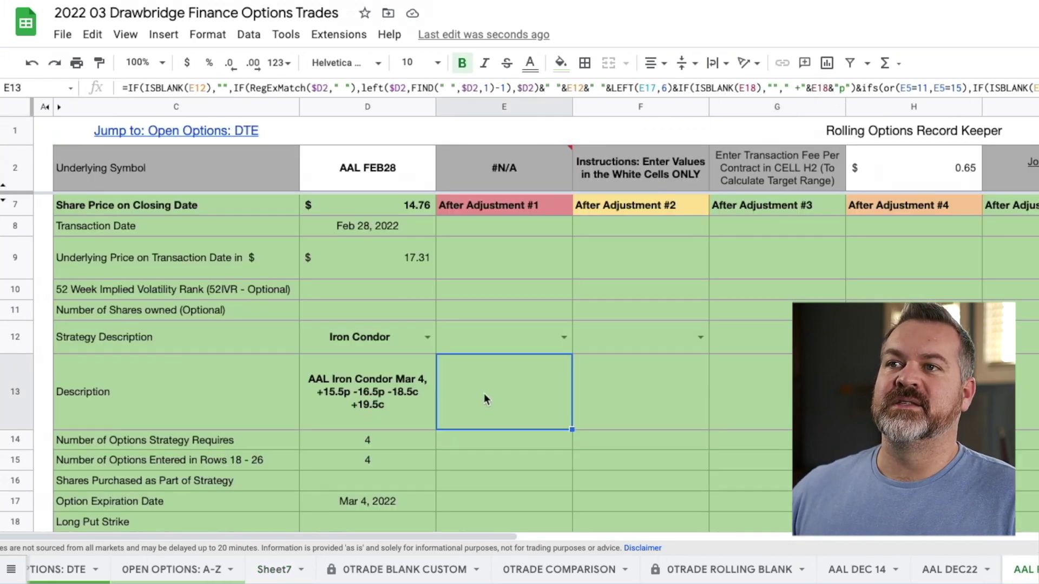
pyautogui.click(274, 569)
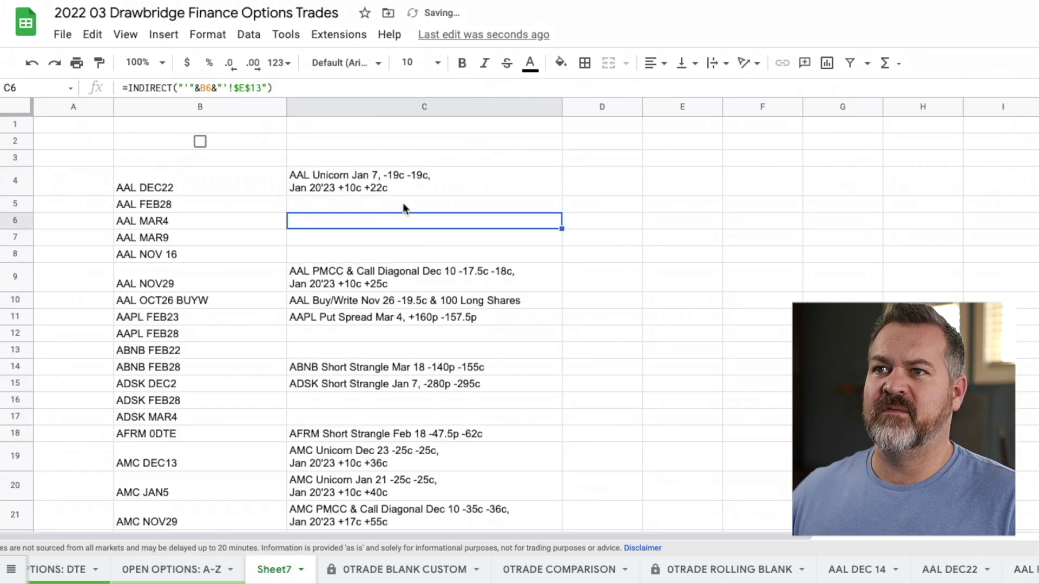
# Change C5's reference to $D$13 and fill the formula down column C to row 42
pyautogui.doubleClick(408, 200)
pyautogui.doubleClick(408, 203)
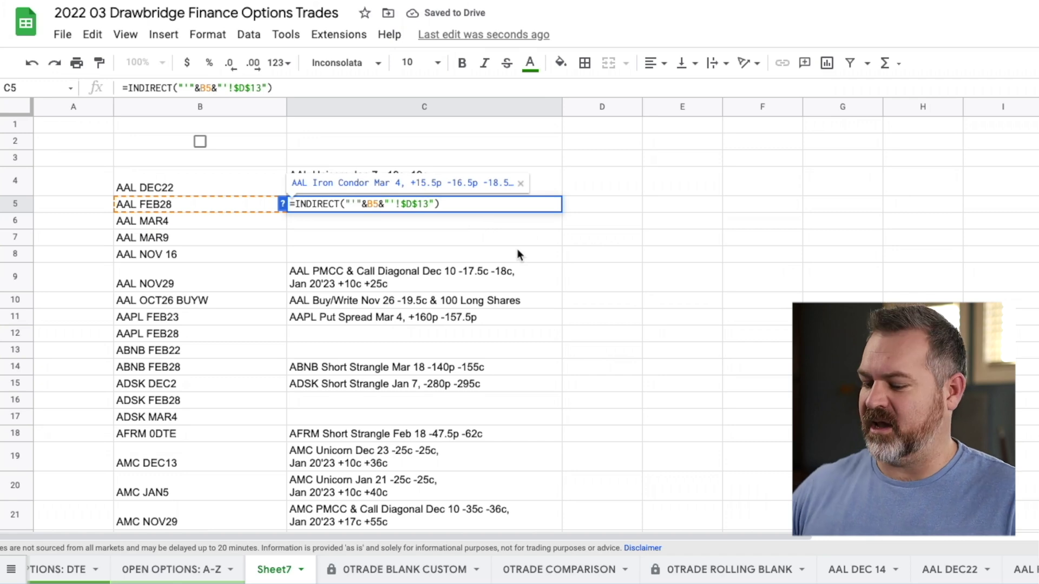
pyautogui.press('Return')
pyautogui.click(395, 209)
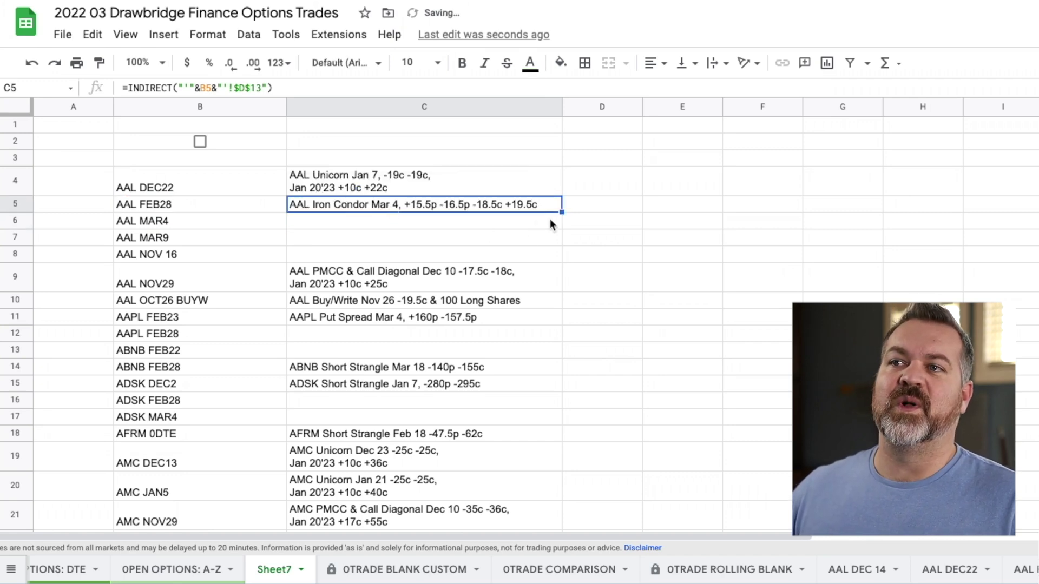
pyautogui.moveTo(561, 212); pyautogui.dragTo(563, 531)
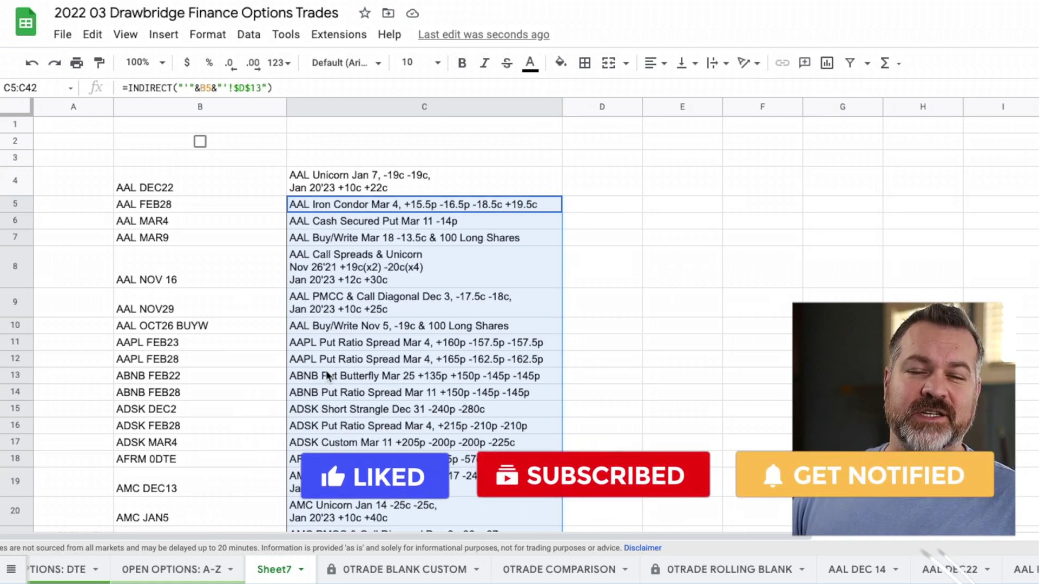
pyautogui.click(193, 188)
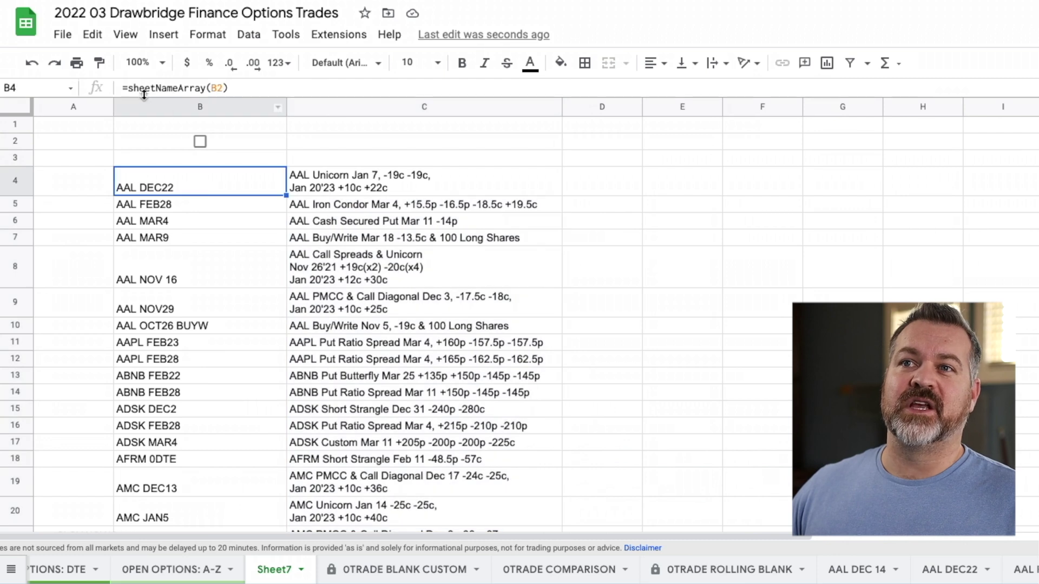
# Tick the B2 checkbox to TRUE so the tab names and pulled descriptions reload
pyautogui.click(199, 142)
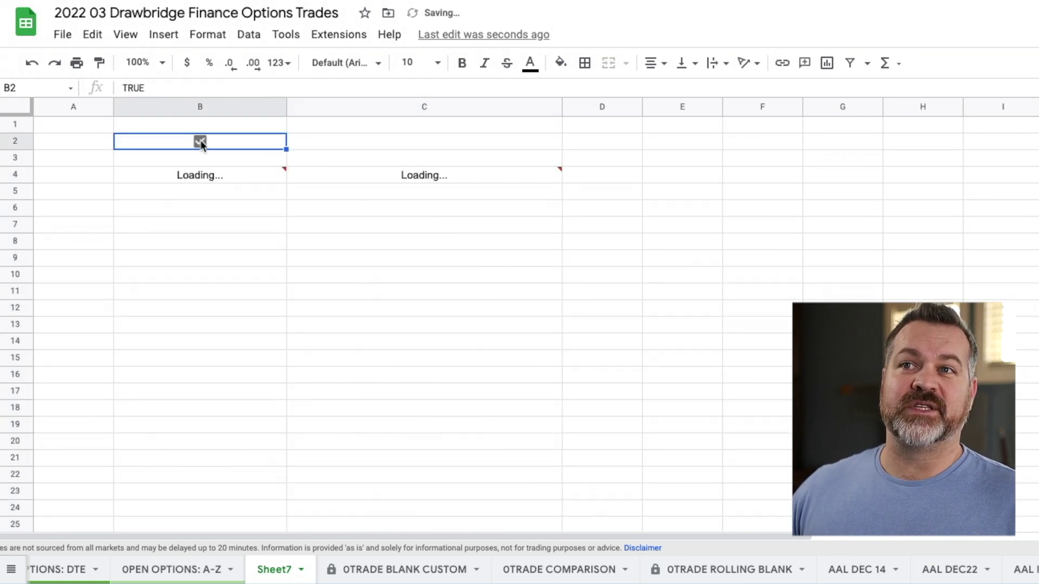